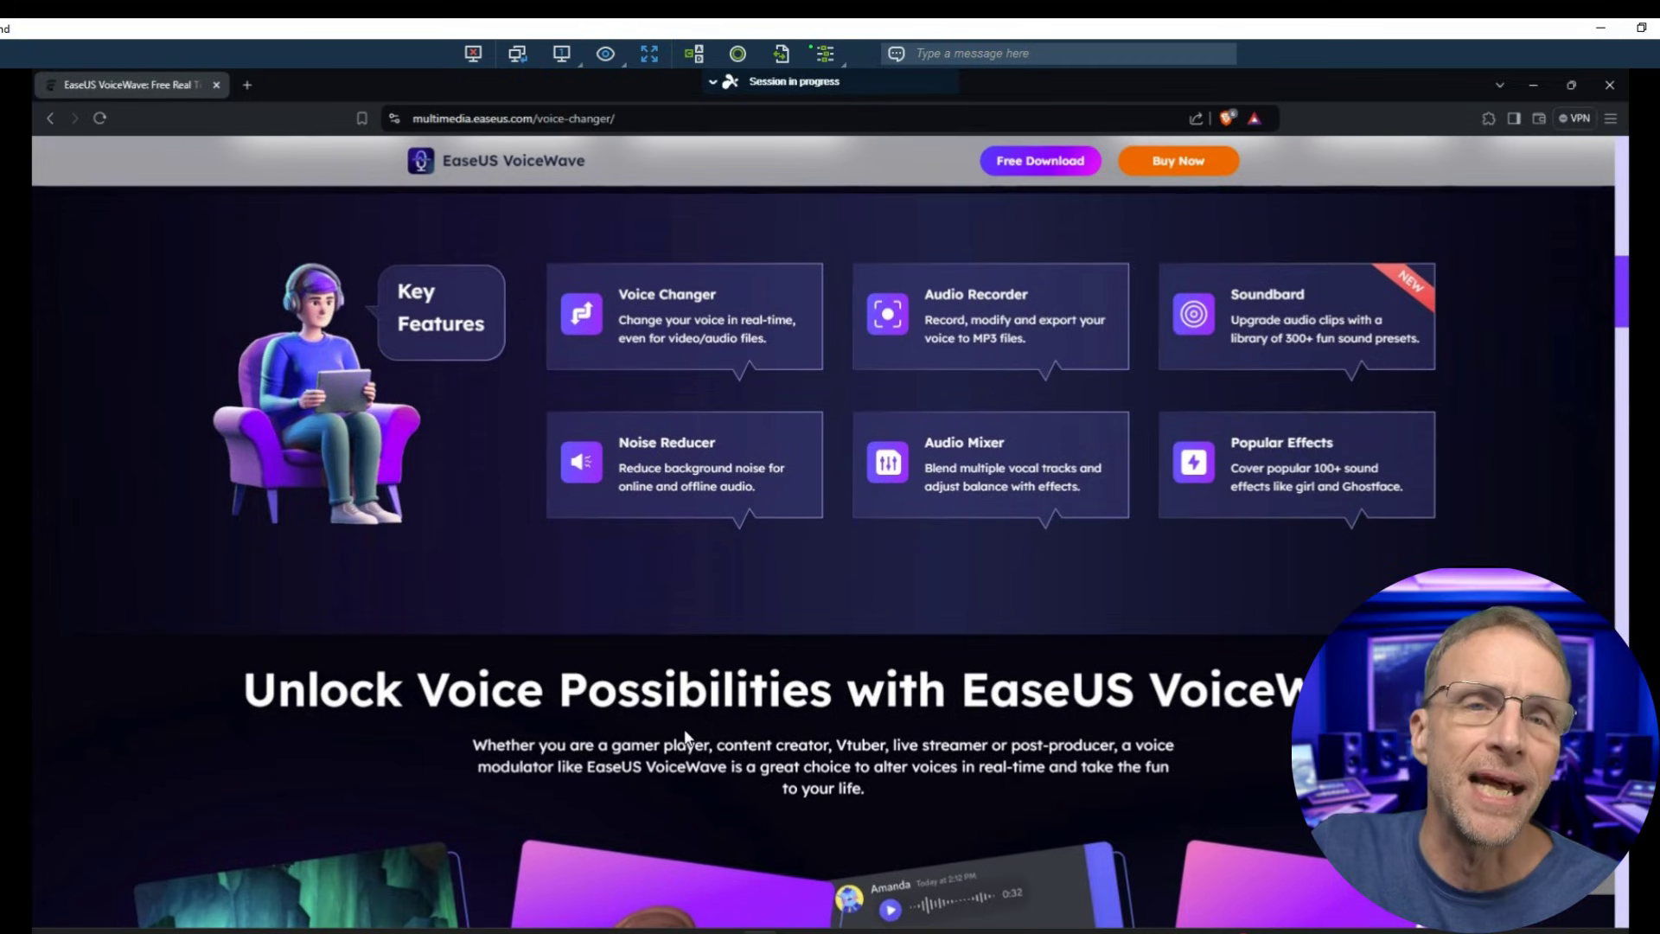
# Review the EaseUS VoiceWave web page's sections on voice possibilities and upcoming features such as AI Voice Generator and AI Song Cover
pyautogui.scroll(-5, 945, 683)
pyautogui.scroll(-10, 686, 739)
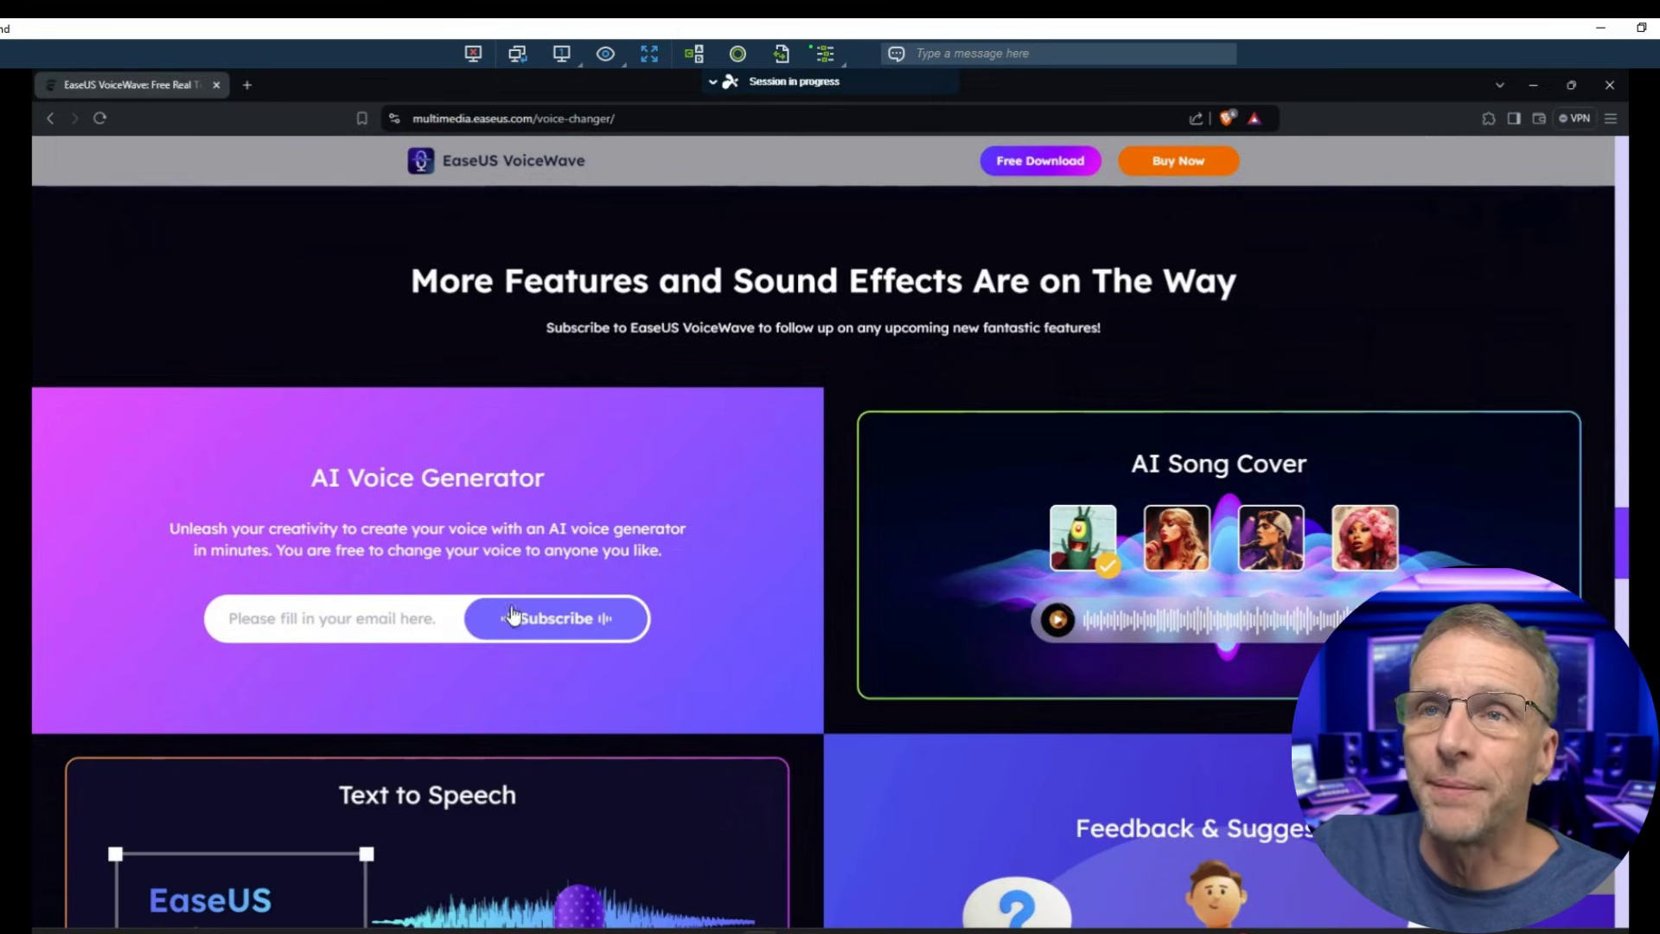
pyautogui.scroll(-1, 951, 588)
pyautogui.scroll(-1, 1021, 553)
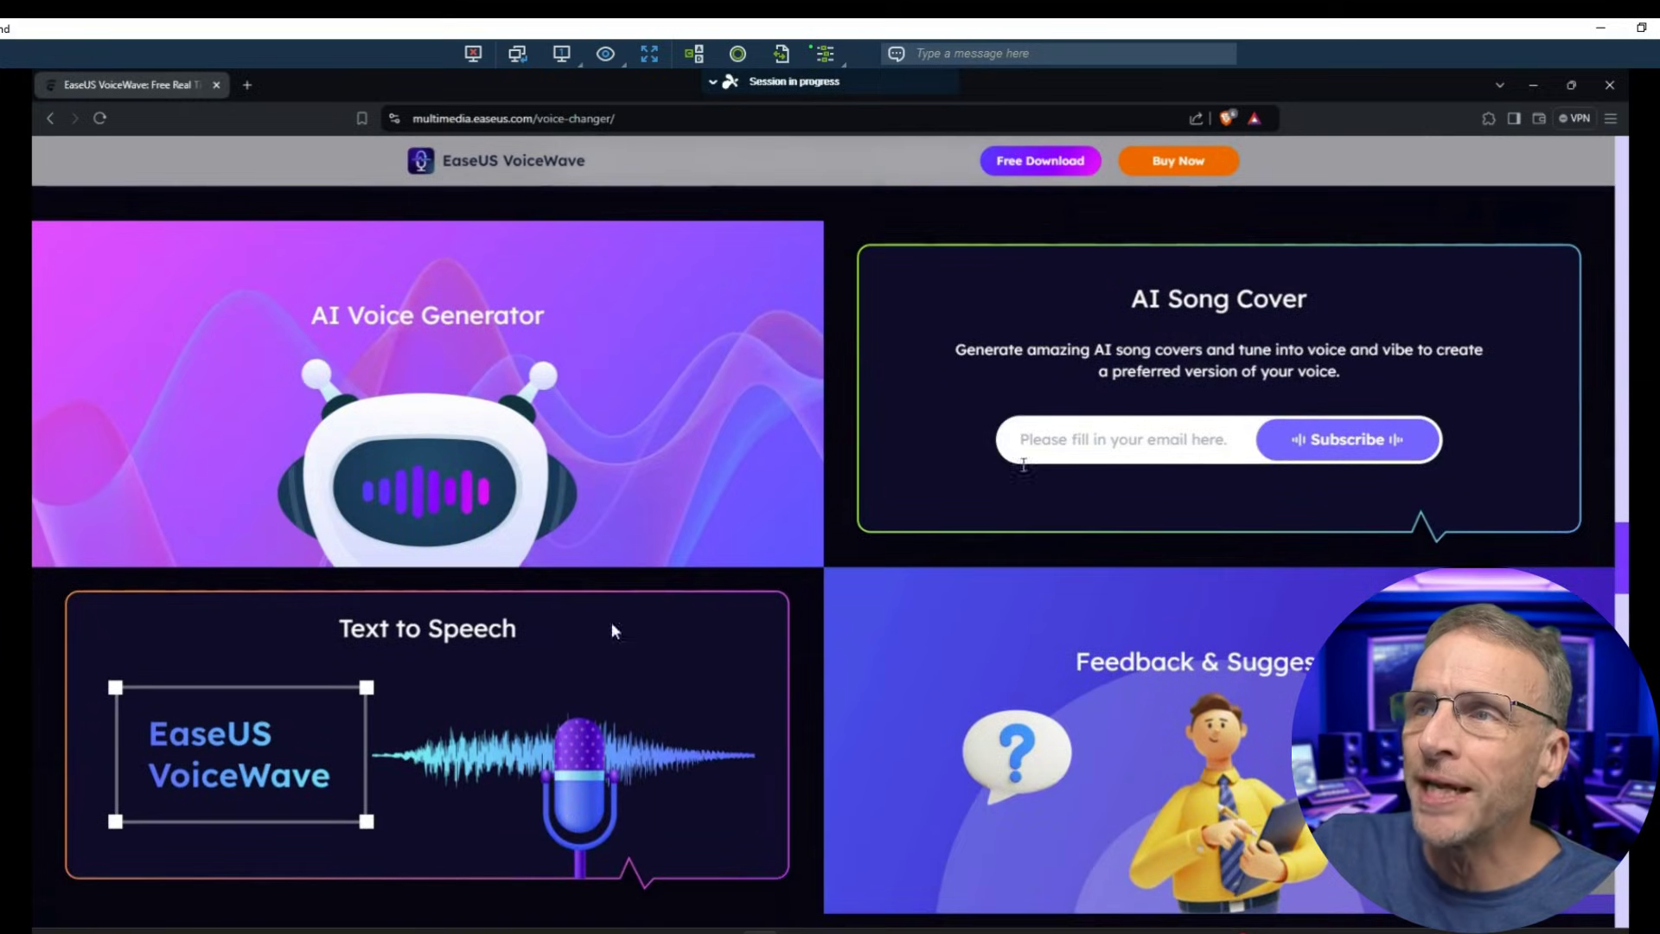
pyautogui.scroll(-10, 787, 611)
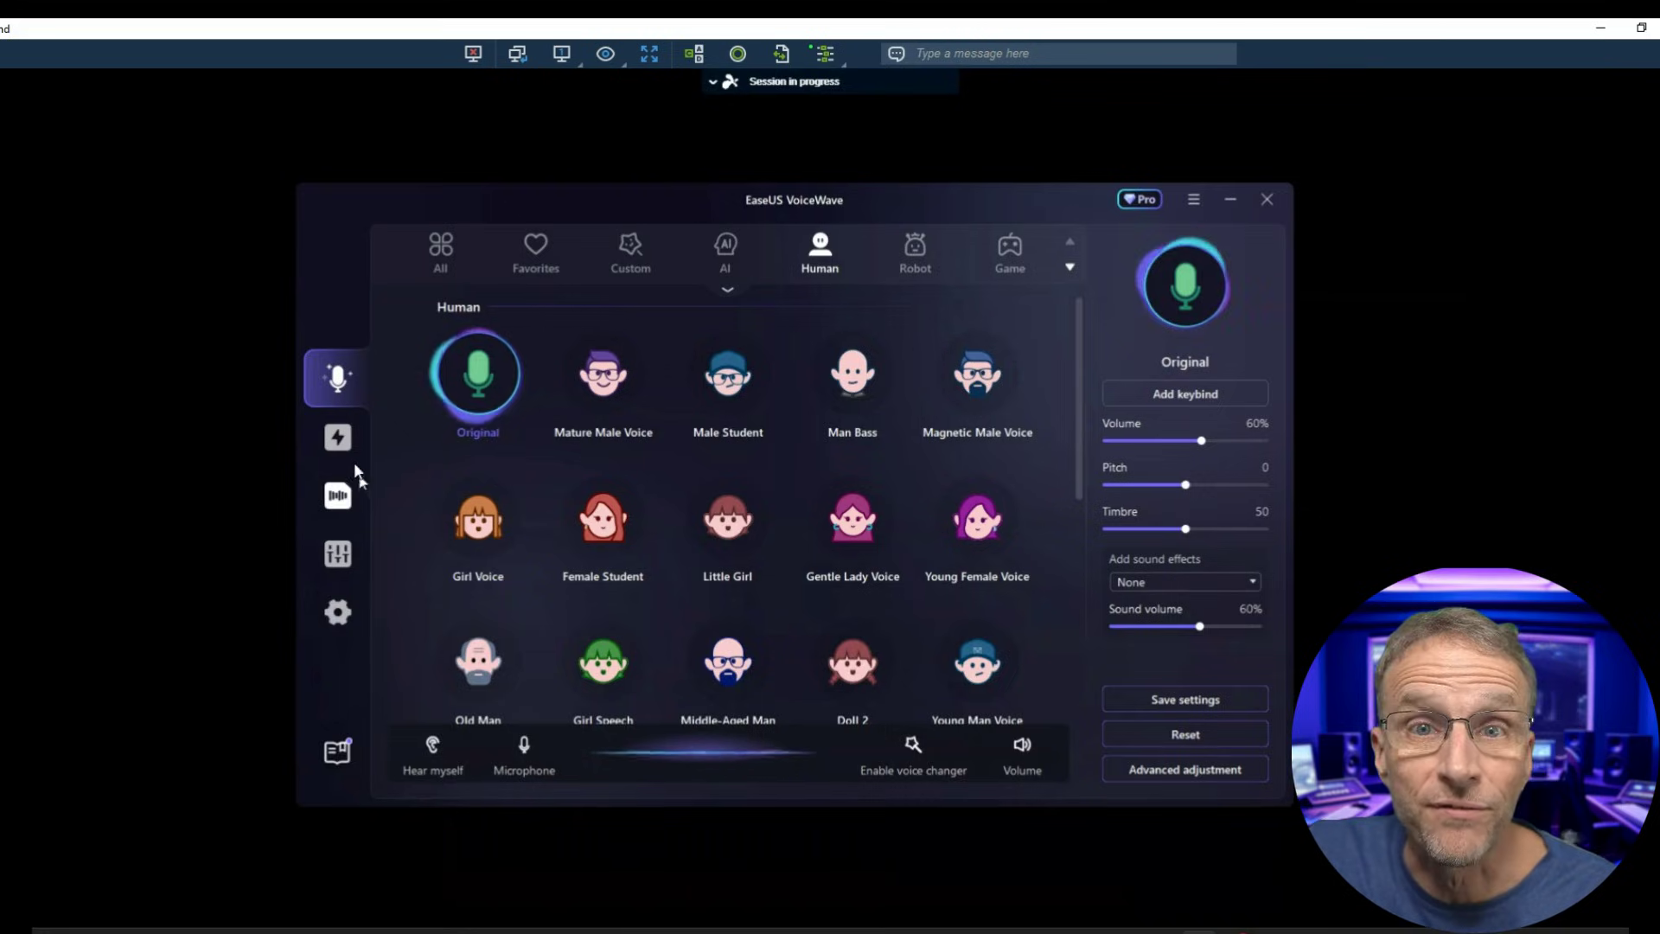
# Download and play the Funny soundboard effects Goofy Ahh, Fart 1 and Burping 1
pyautogui.click(337, 438)
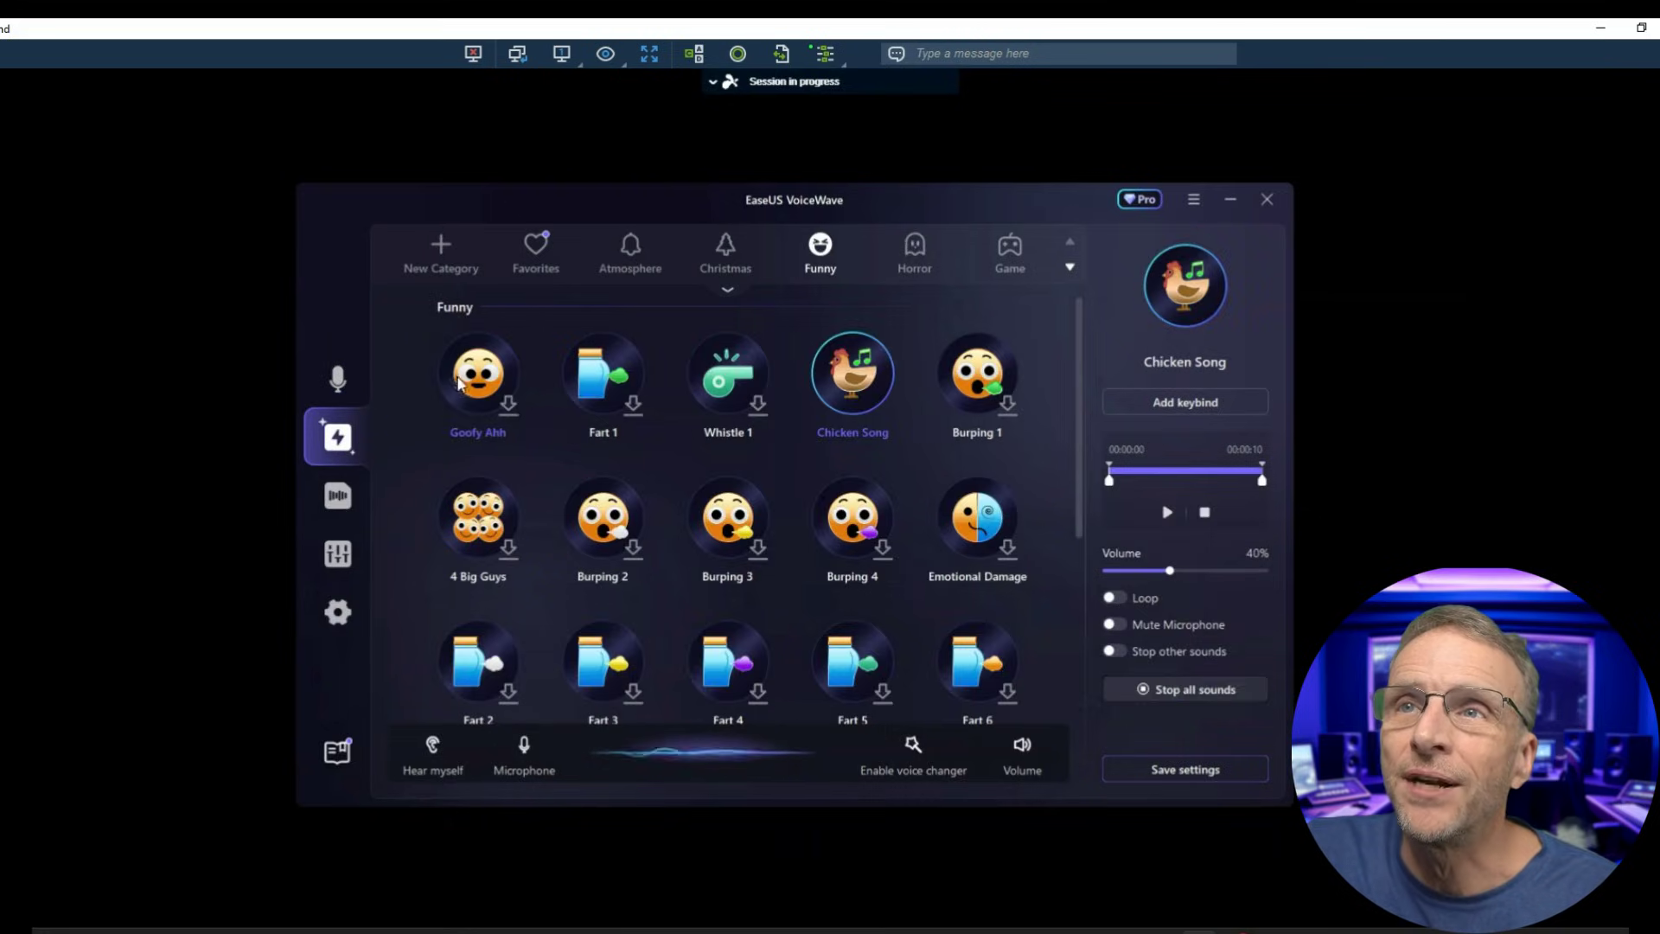
pyautogui.click(508, 403)
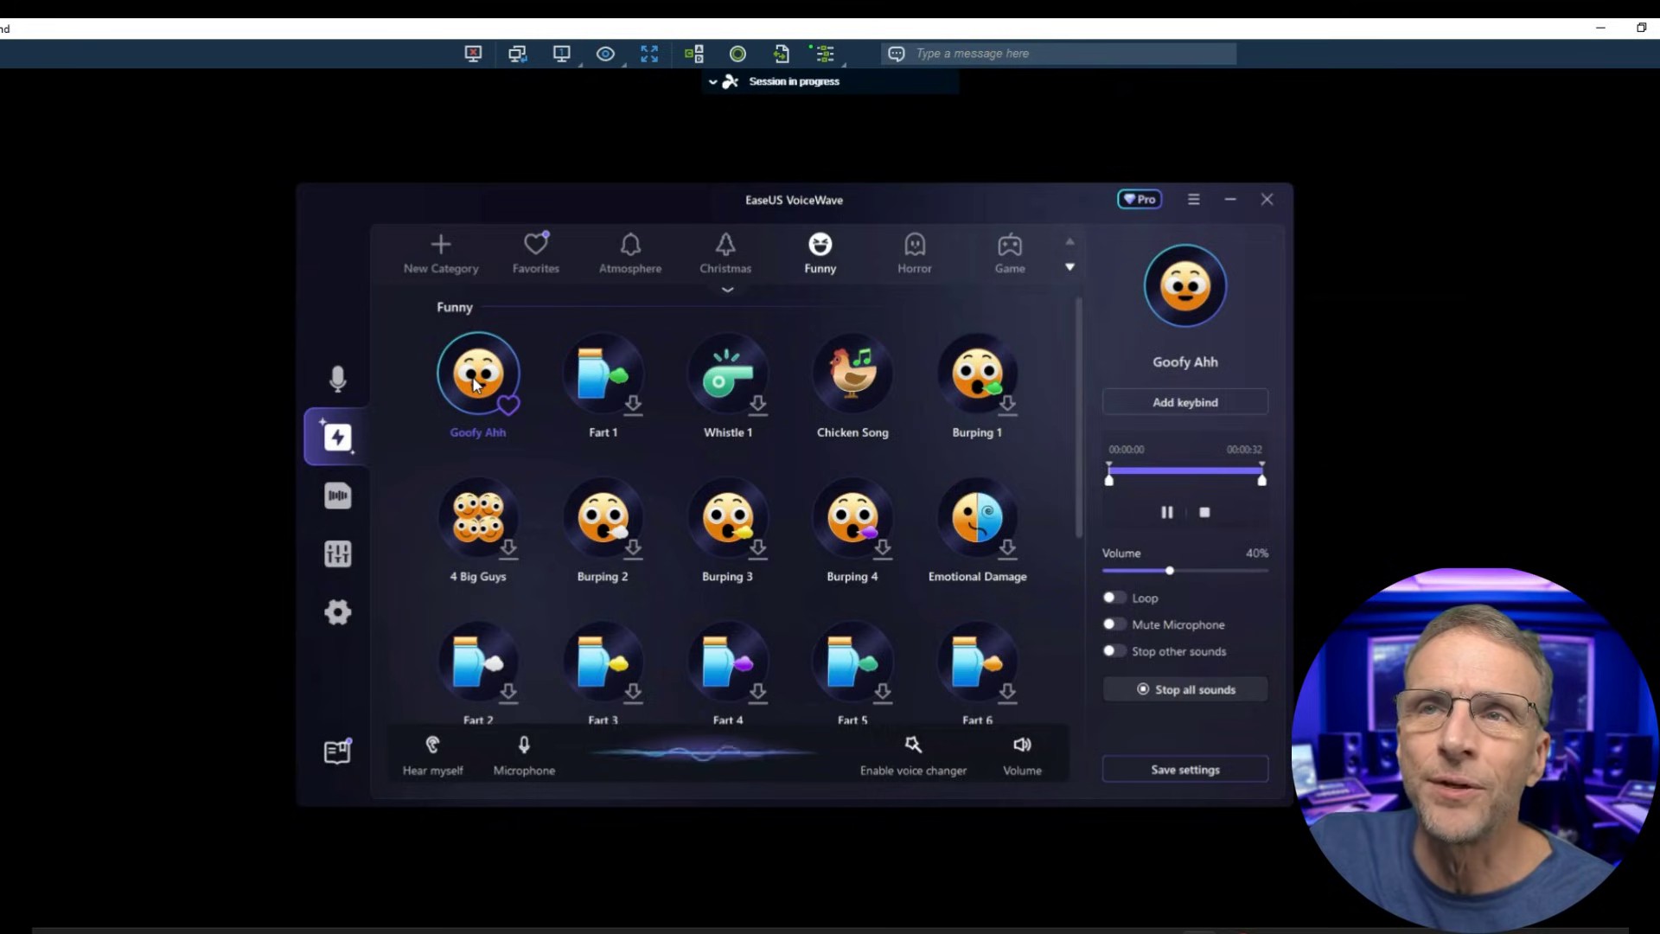
pyautogui.click(630, 413)
pyautogui.click(979, 372)
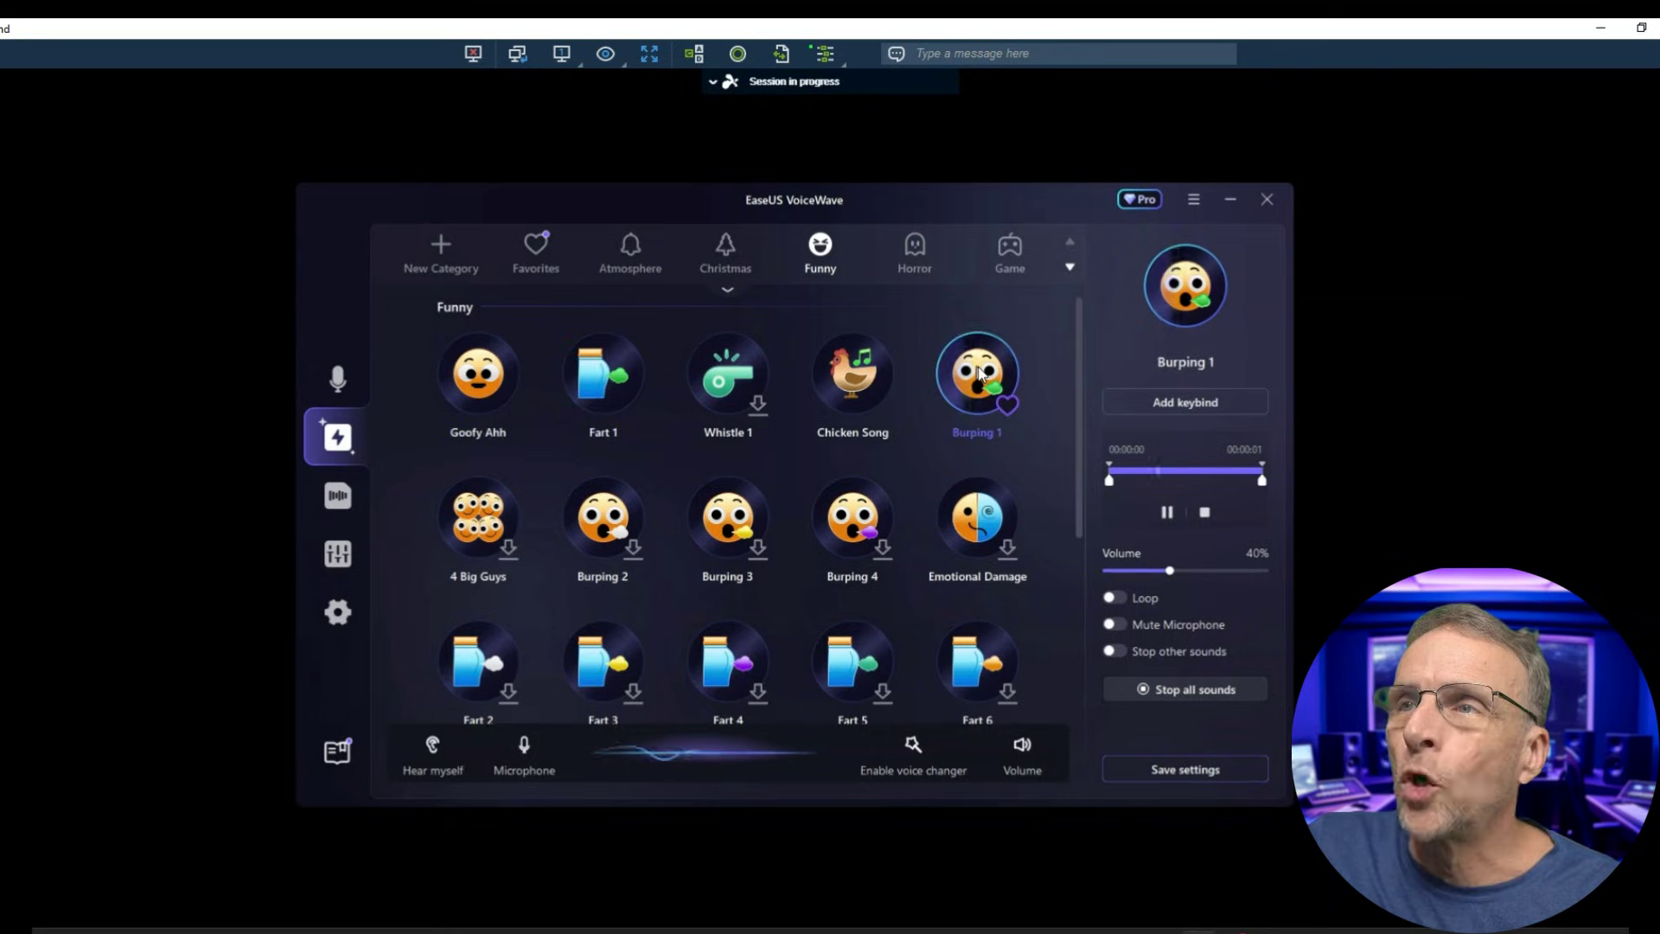
# Browse the soundboard's Atmosphere, Christmas, Funny, Horror and Game categories
pyautogui.click(630, 250)
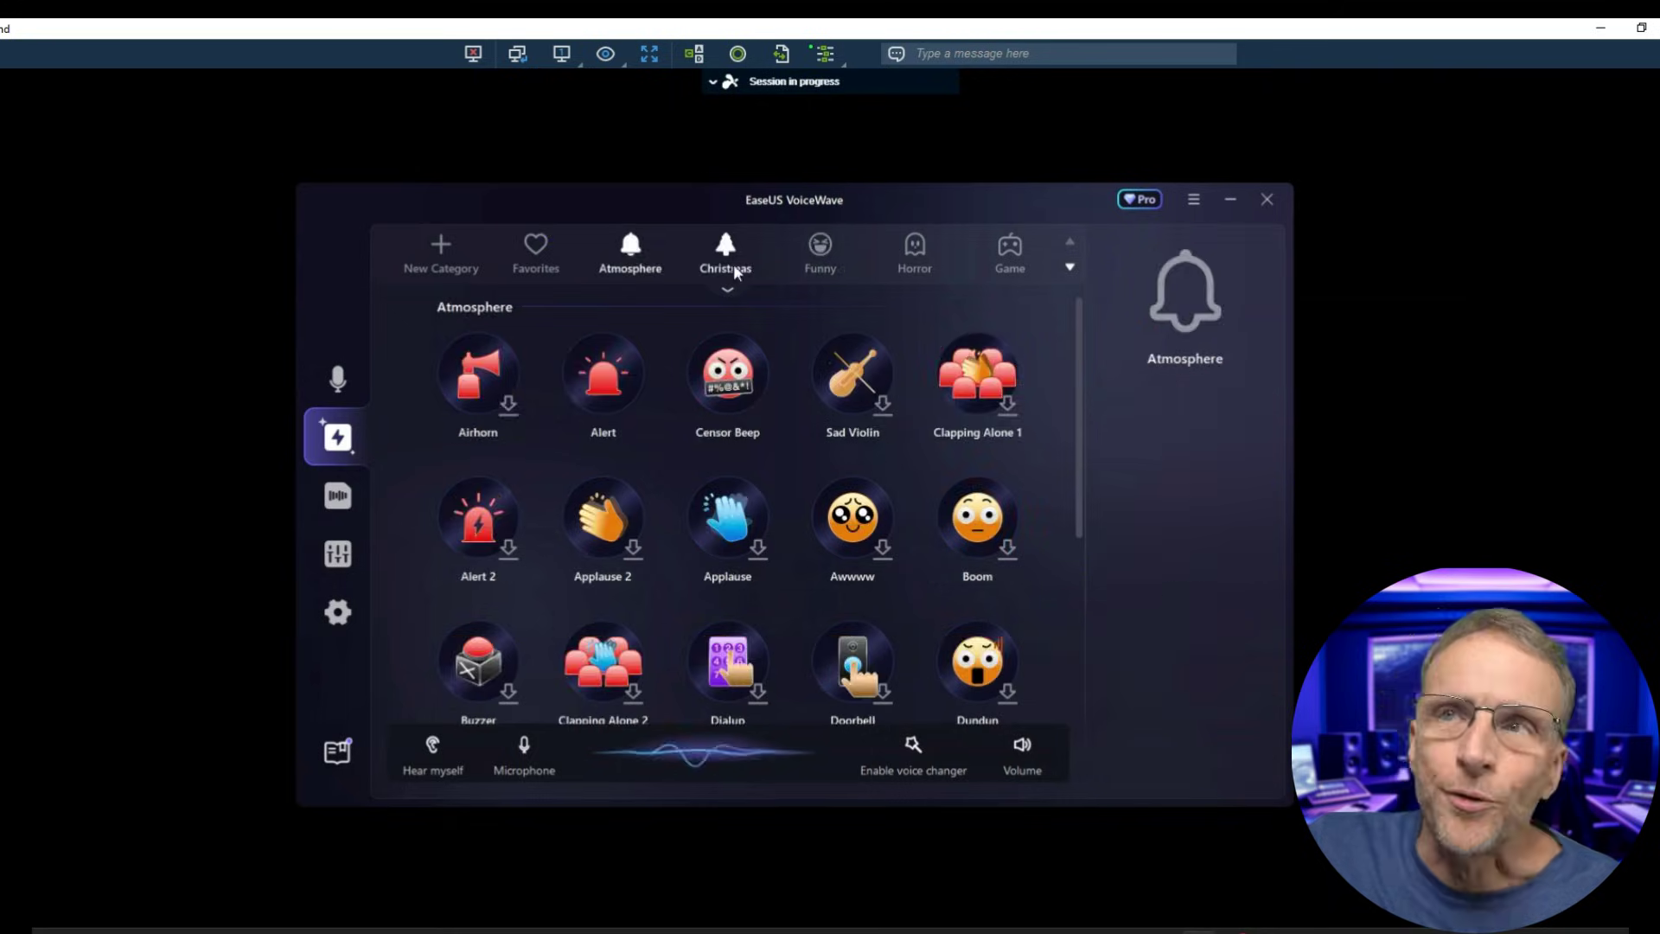
pyautogui.click(726, 251)
pyautogui.click(820, 251)
pyautogui.click(915, 251)
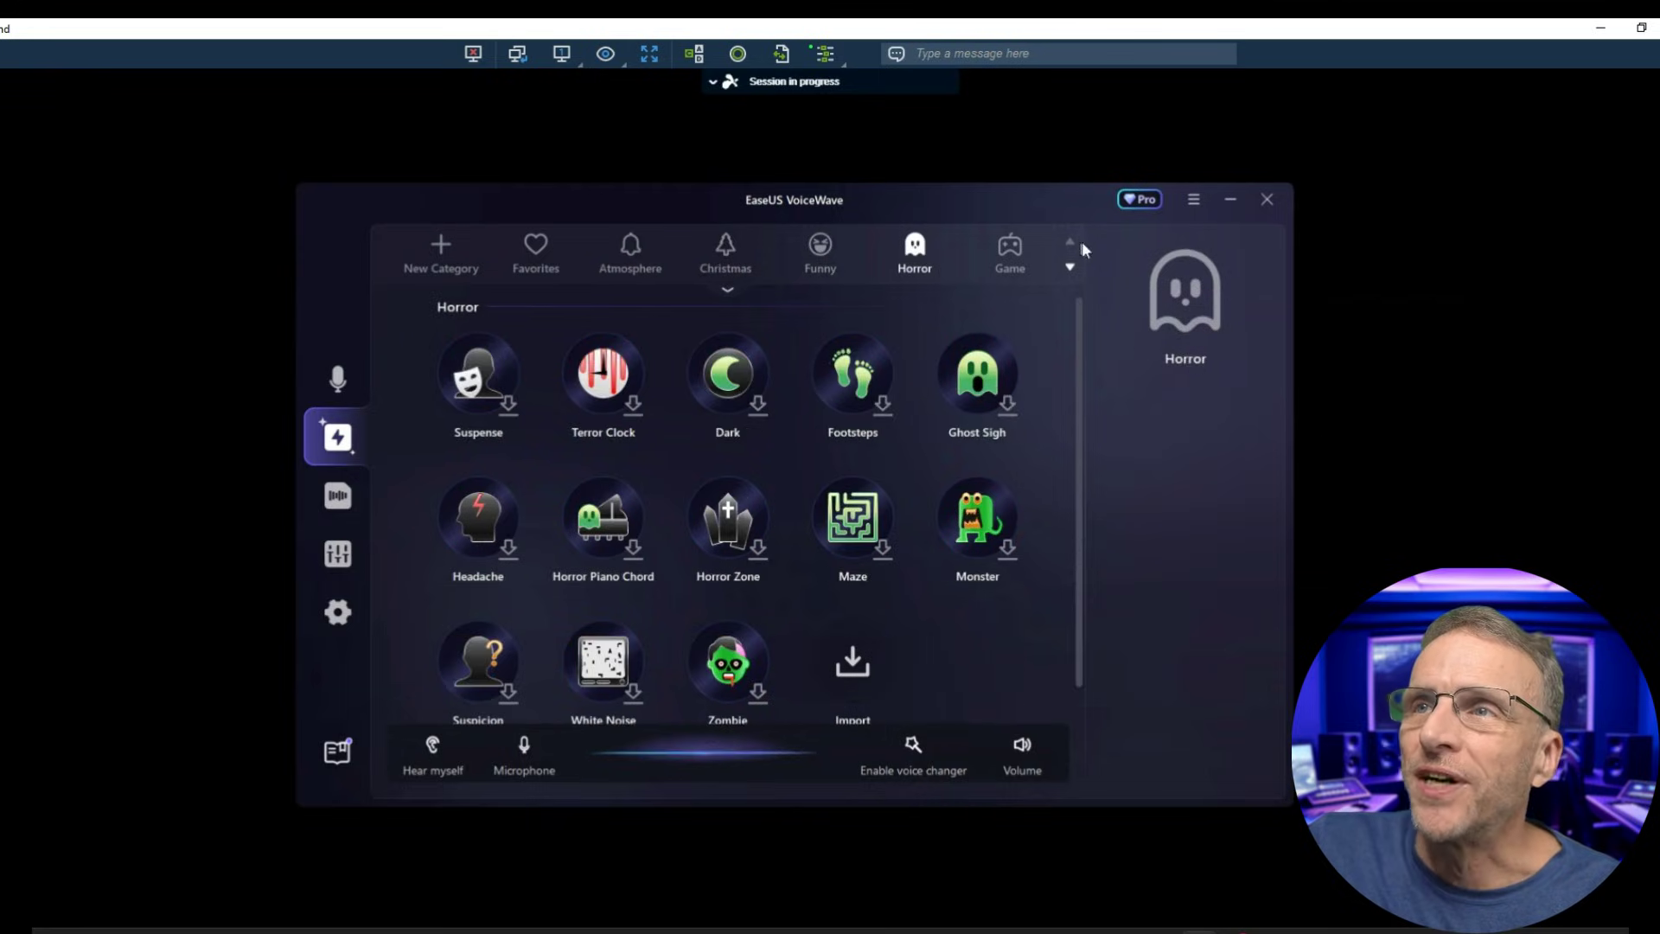
pyautogui.click(1013, 249)
# Record a voice clip about 5 seconds long from the microphone in the file voice changer's Record Mode
pyautogui.click(339, 497)
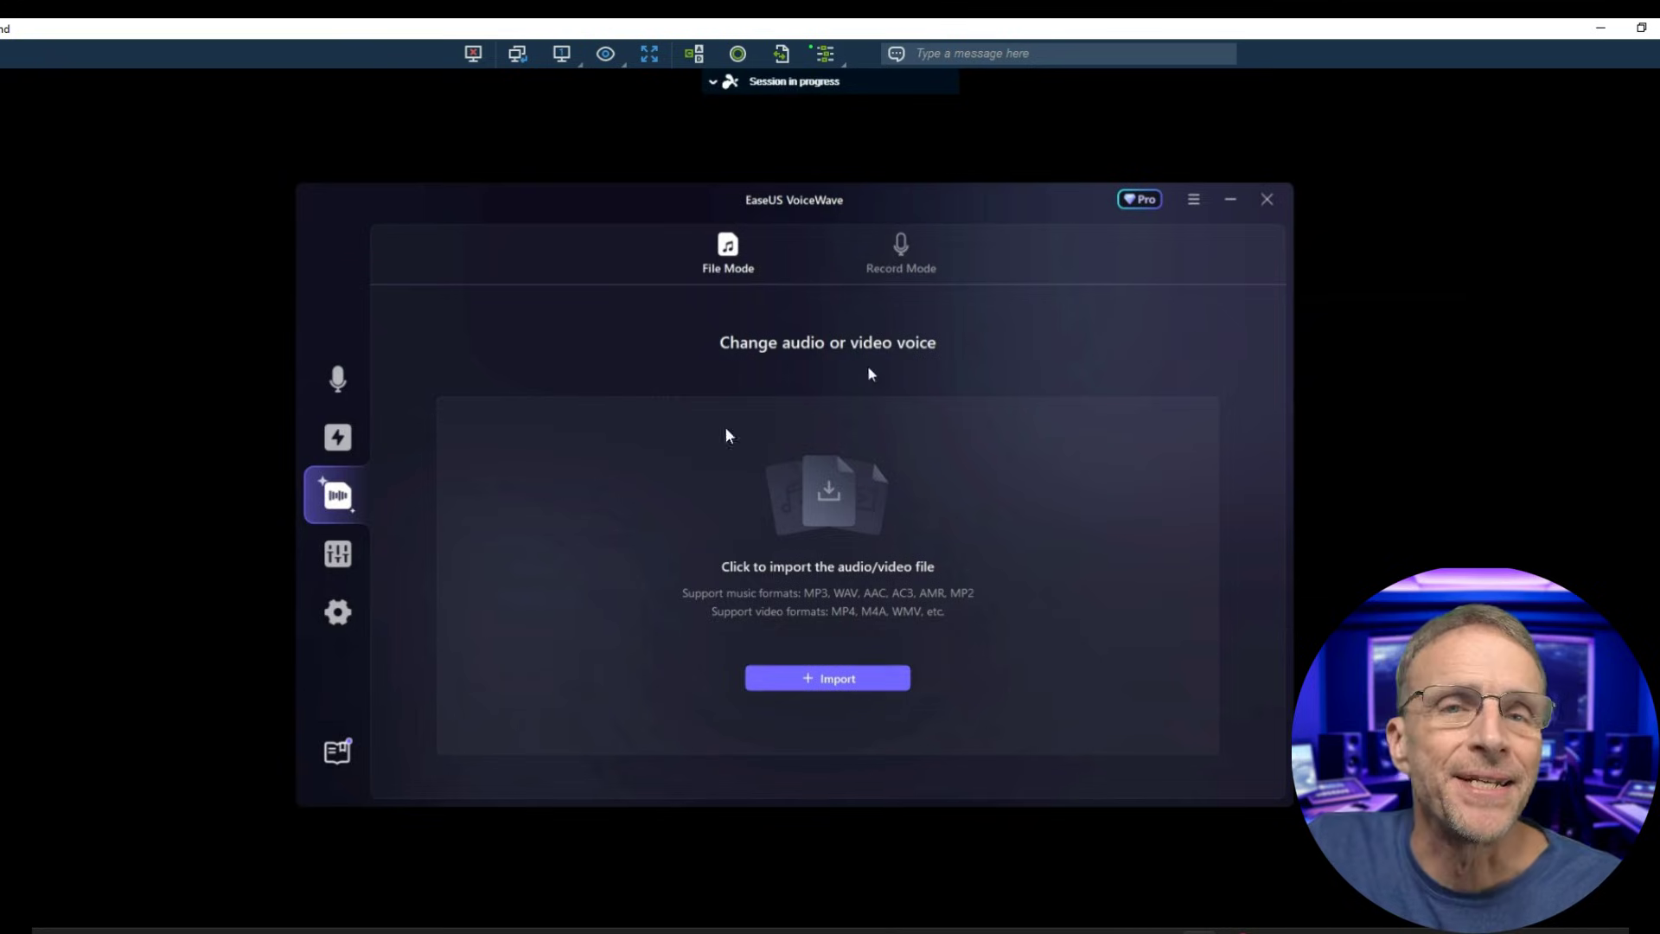
pyautogui.click(904, 253)
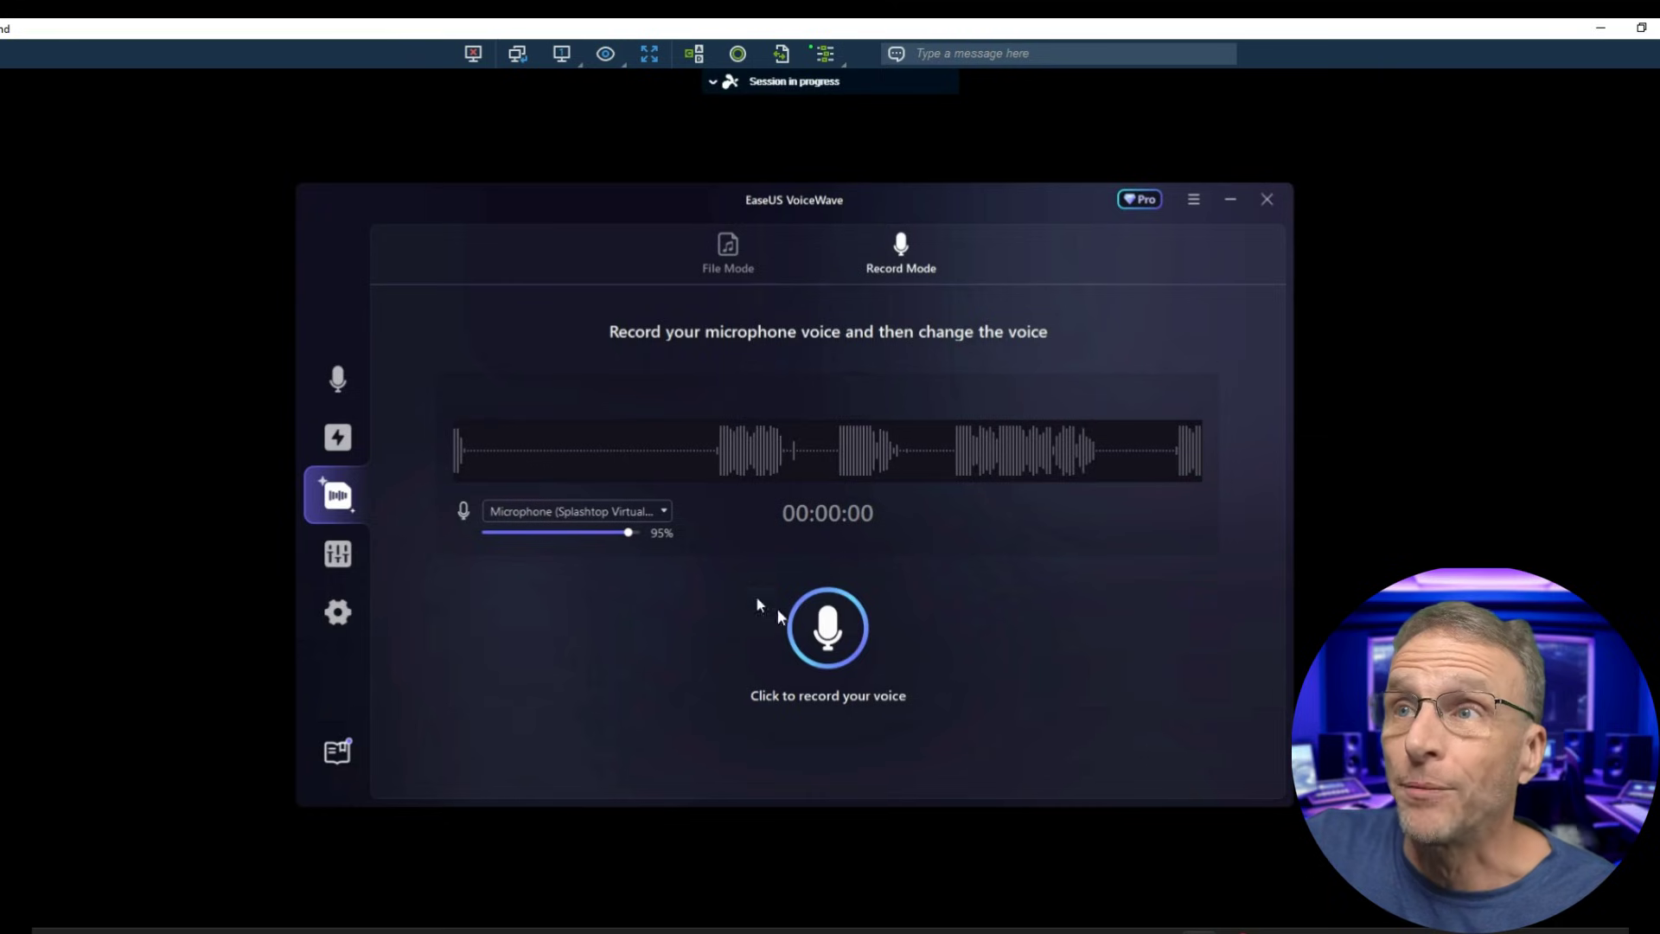
pyautogui.click(834, 632)
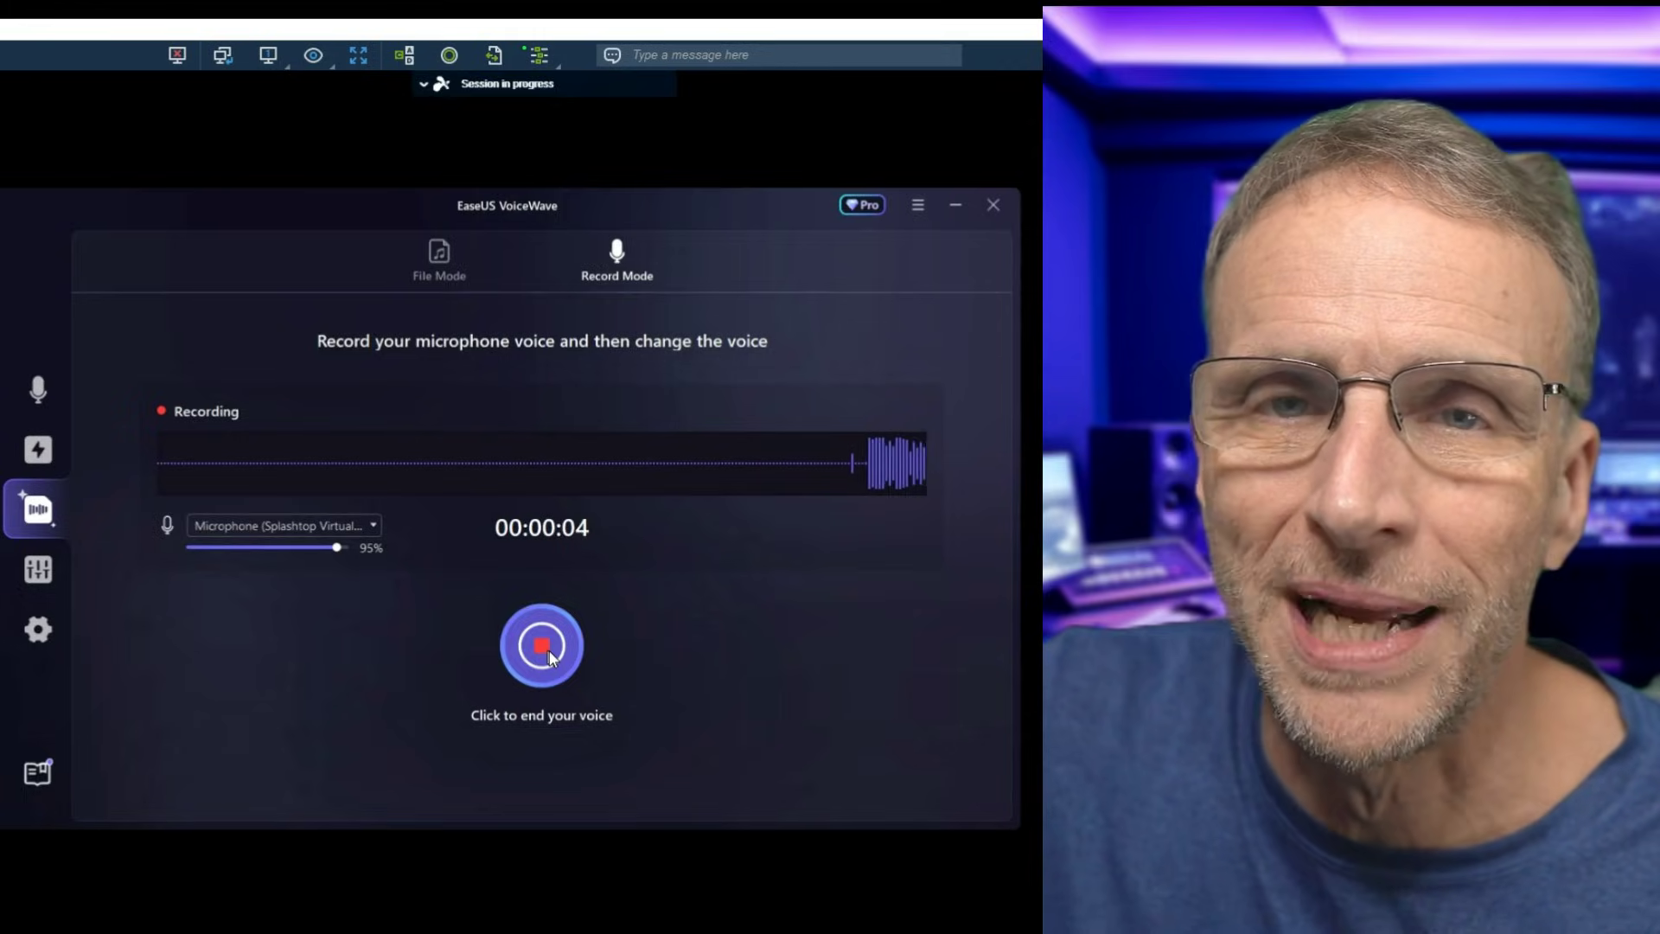
pyautogui.click(549, 650)
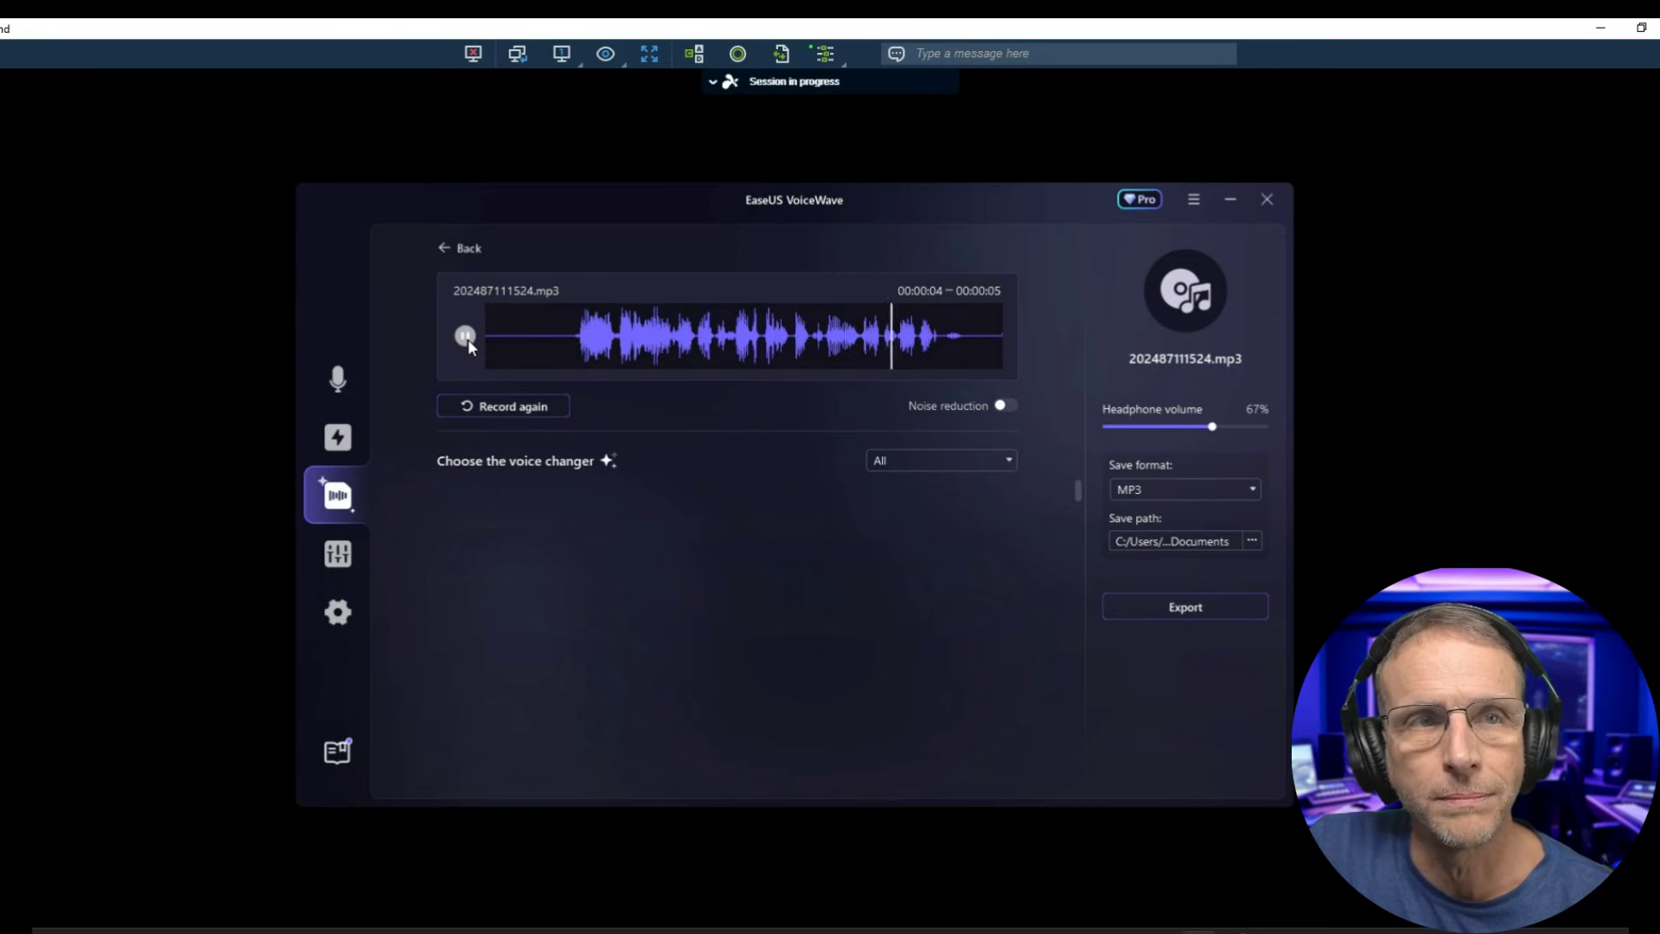
# Preview the recorded clip with the Game voices Ice King and Orc
pyautogui.click(861, 566)
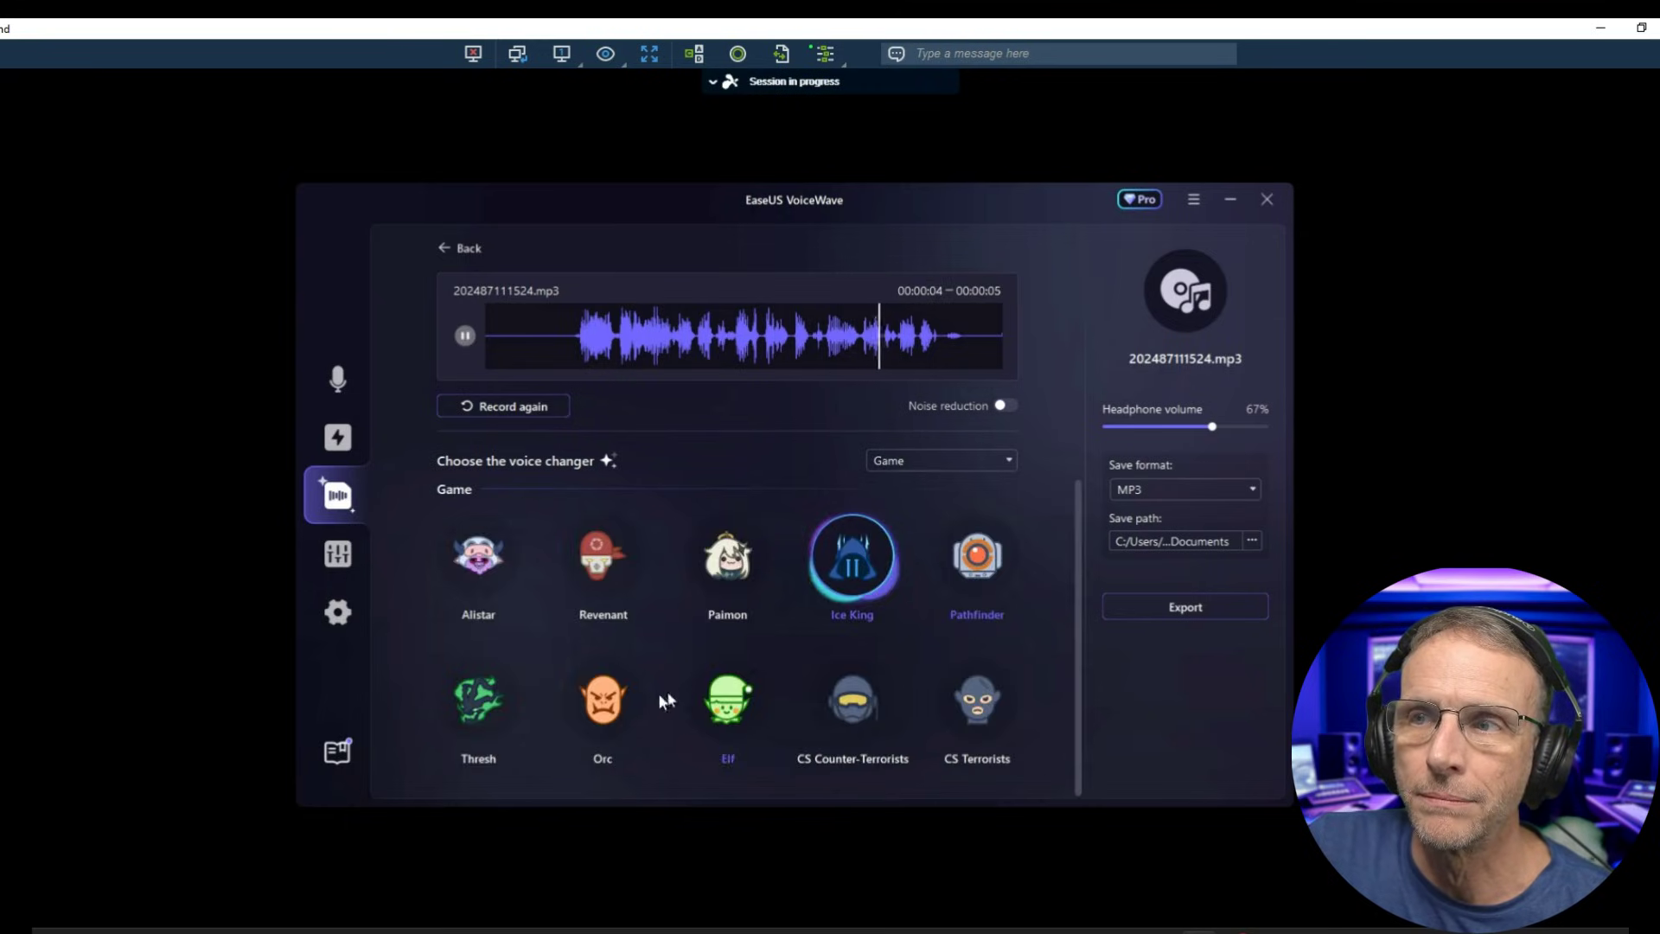
pyautogui.click(603, 700)
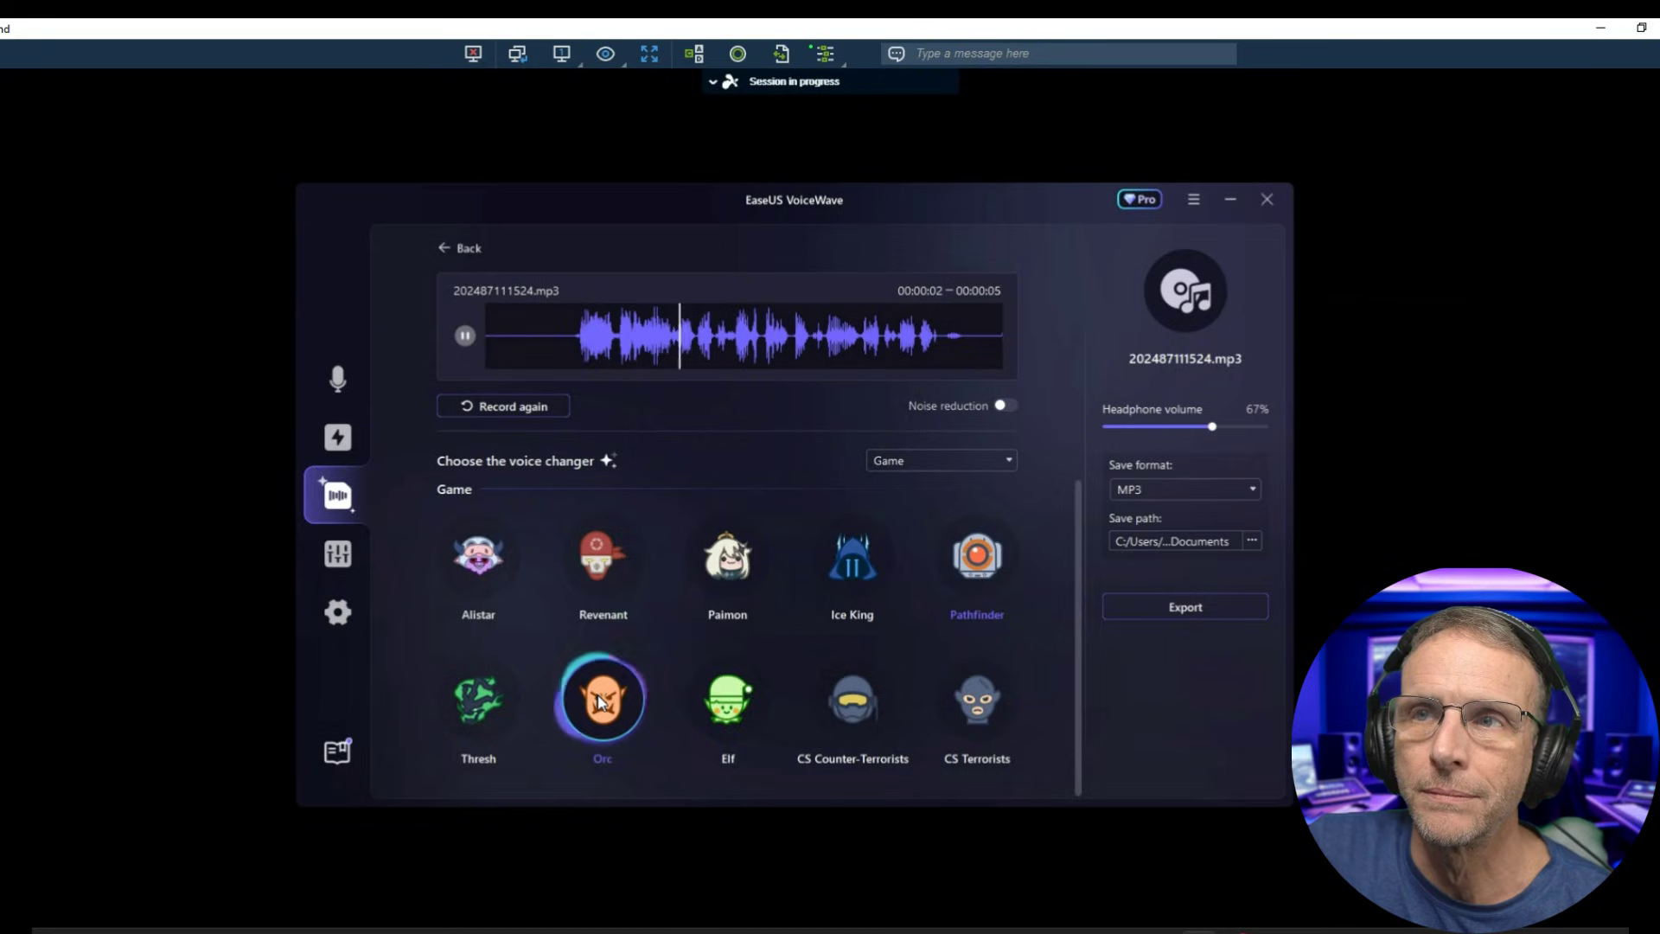
# Preview the recorded clip with the Human voices Mature Male Voice, Man Bass and Contralto
pyautogui.click(922, 467)
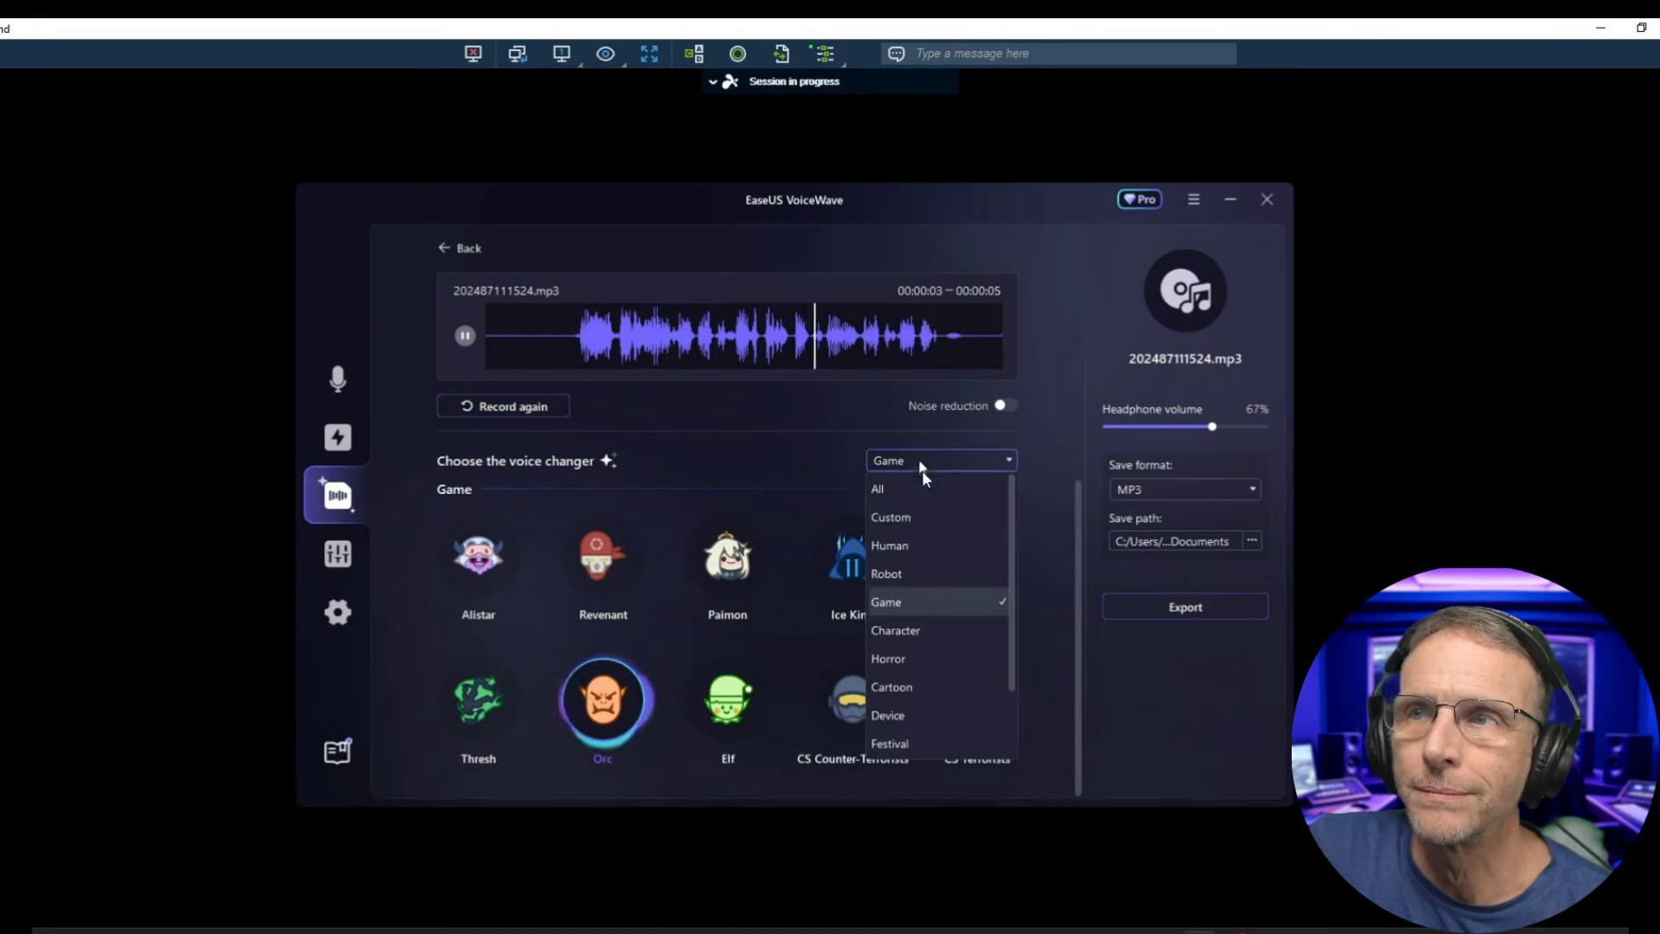
pyautogui.click(912, 545)
pyautogui.click(600, 585)
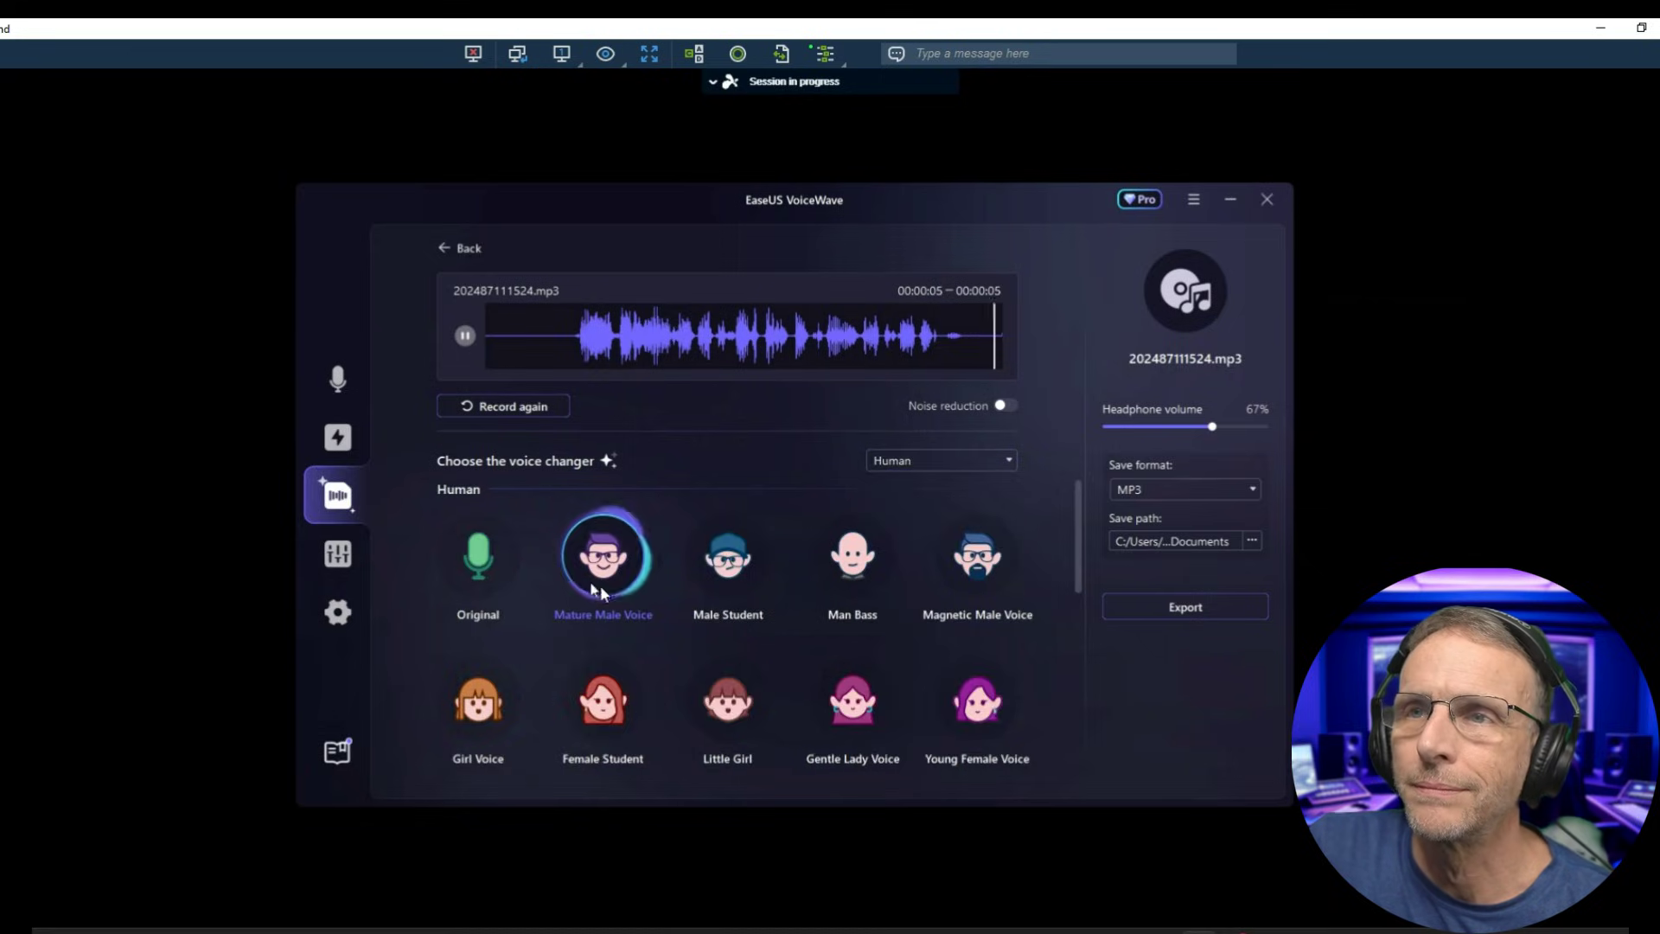
pyautogui.click(857, 562)
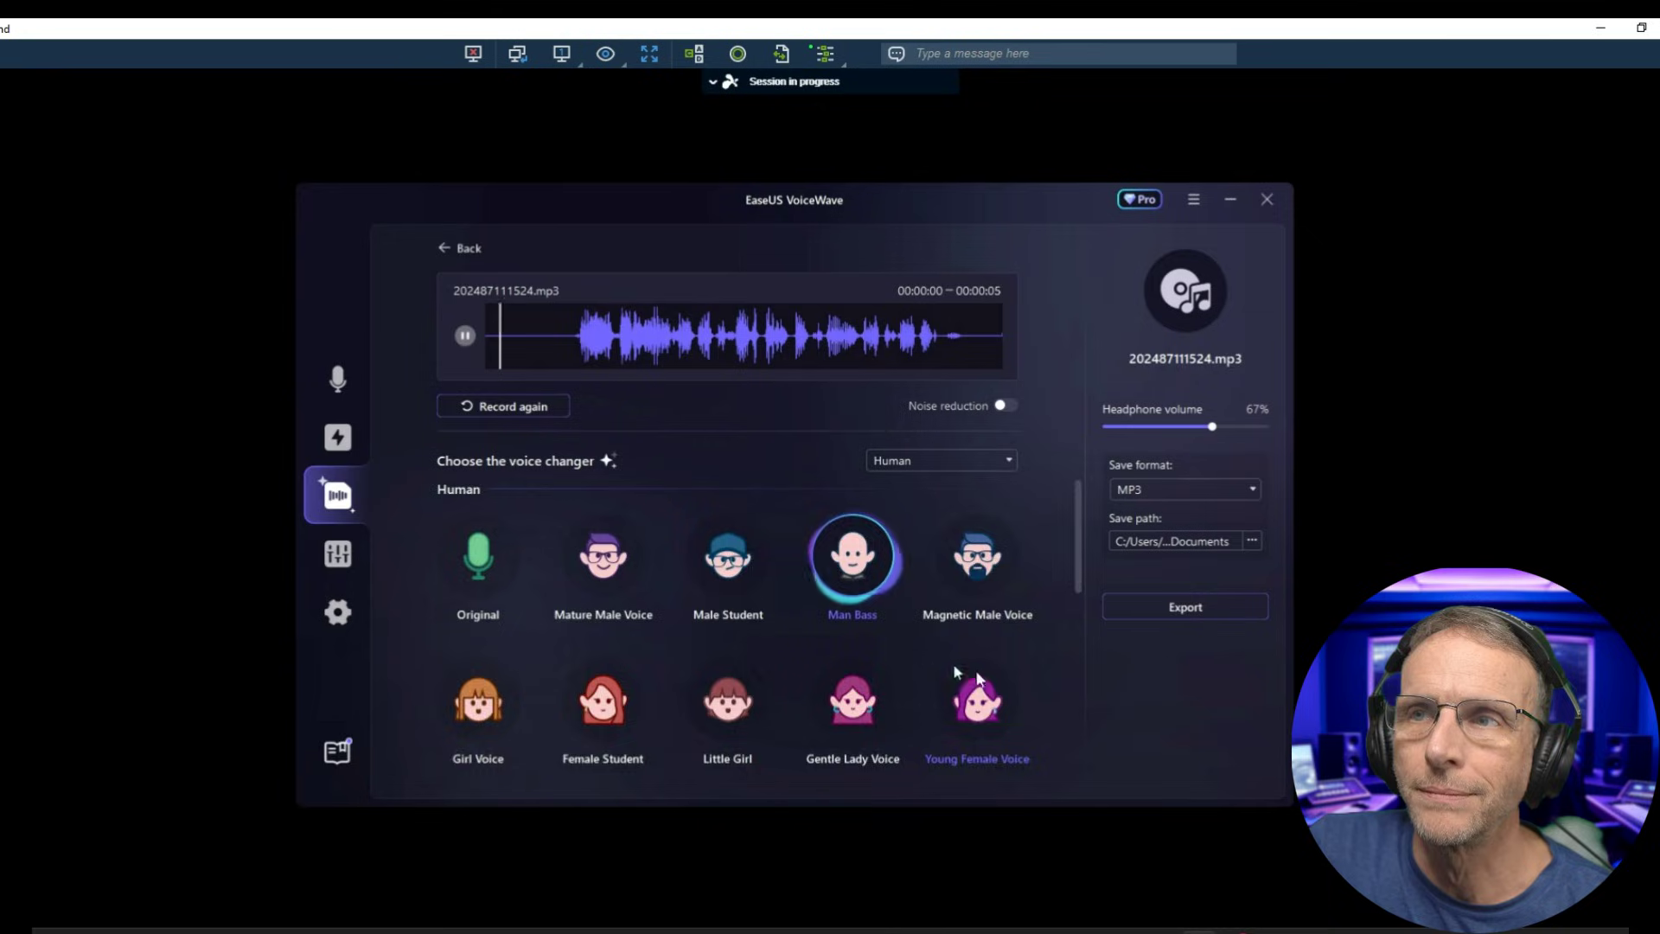
pyautogui.scroll(-5, 953, 663)
pyautogui.click(704, 625)
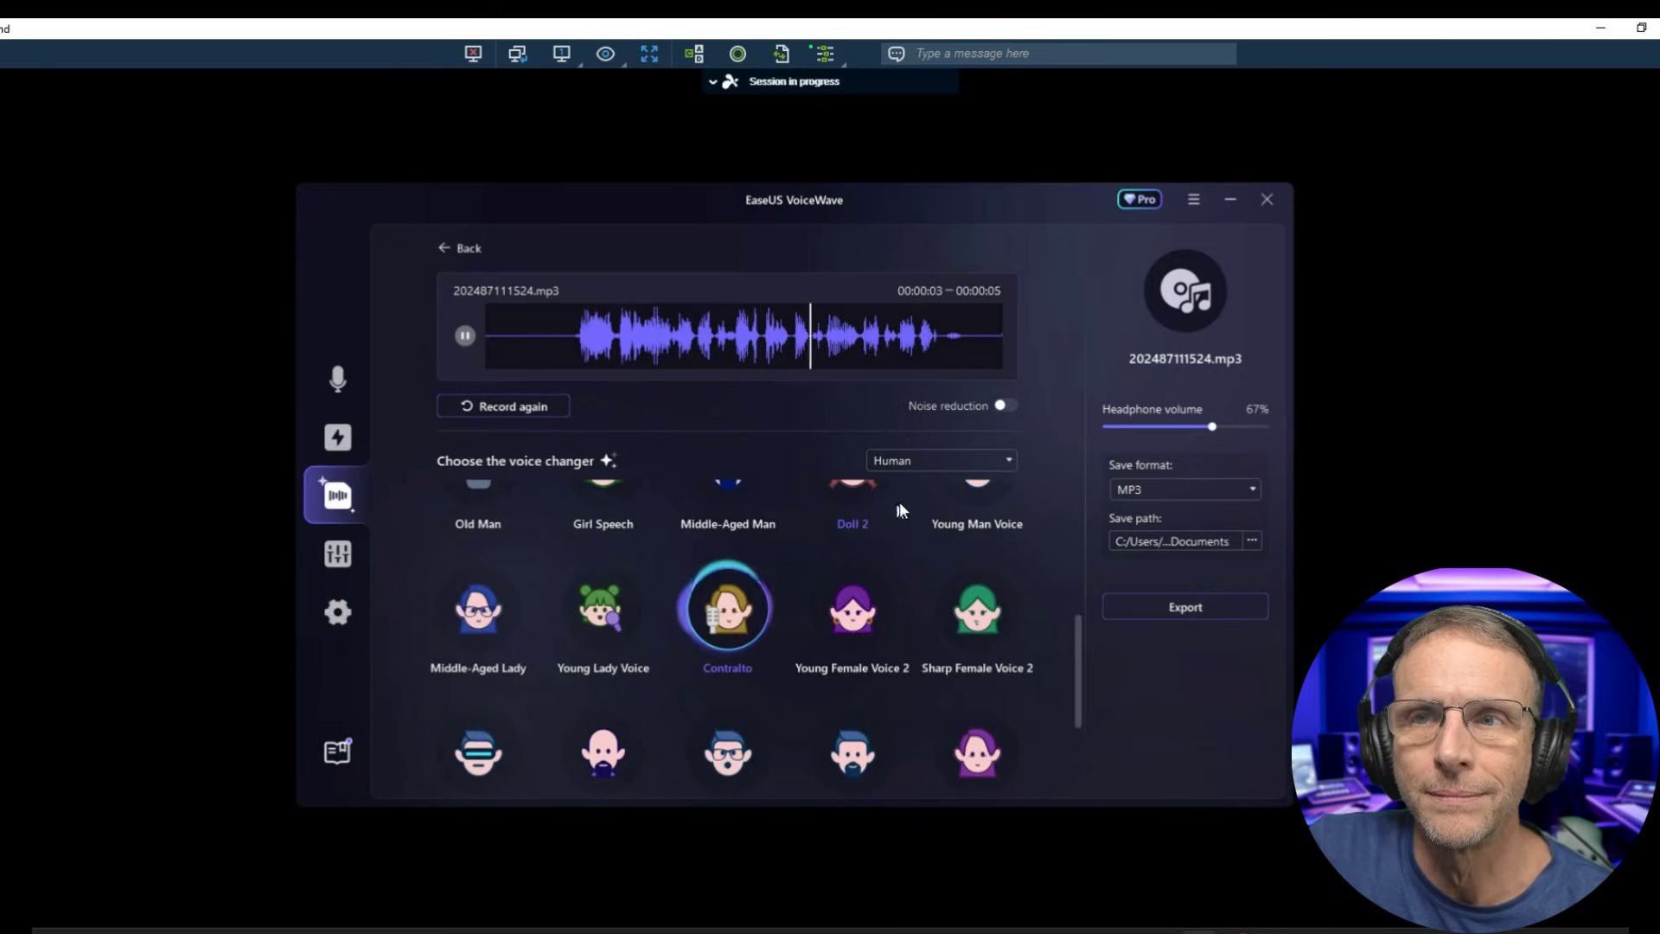
# Apply the Telephone voice from the Device category to the recorded clip
pyautogui.click(908, 456)
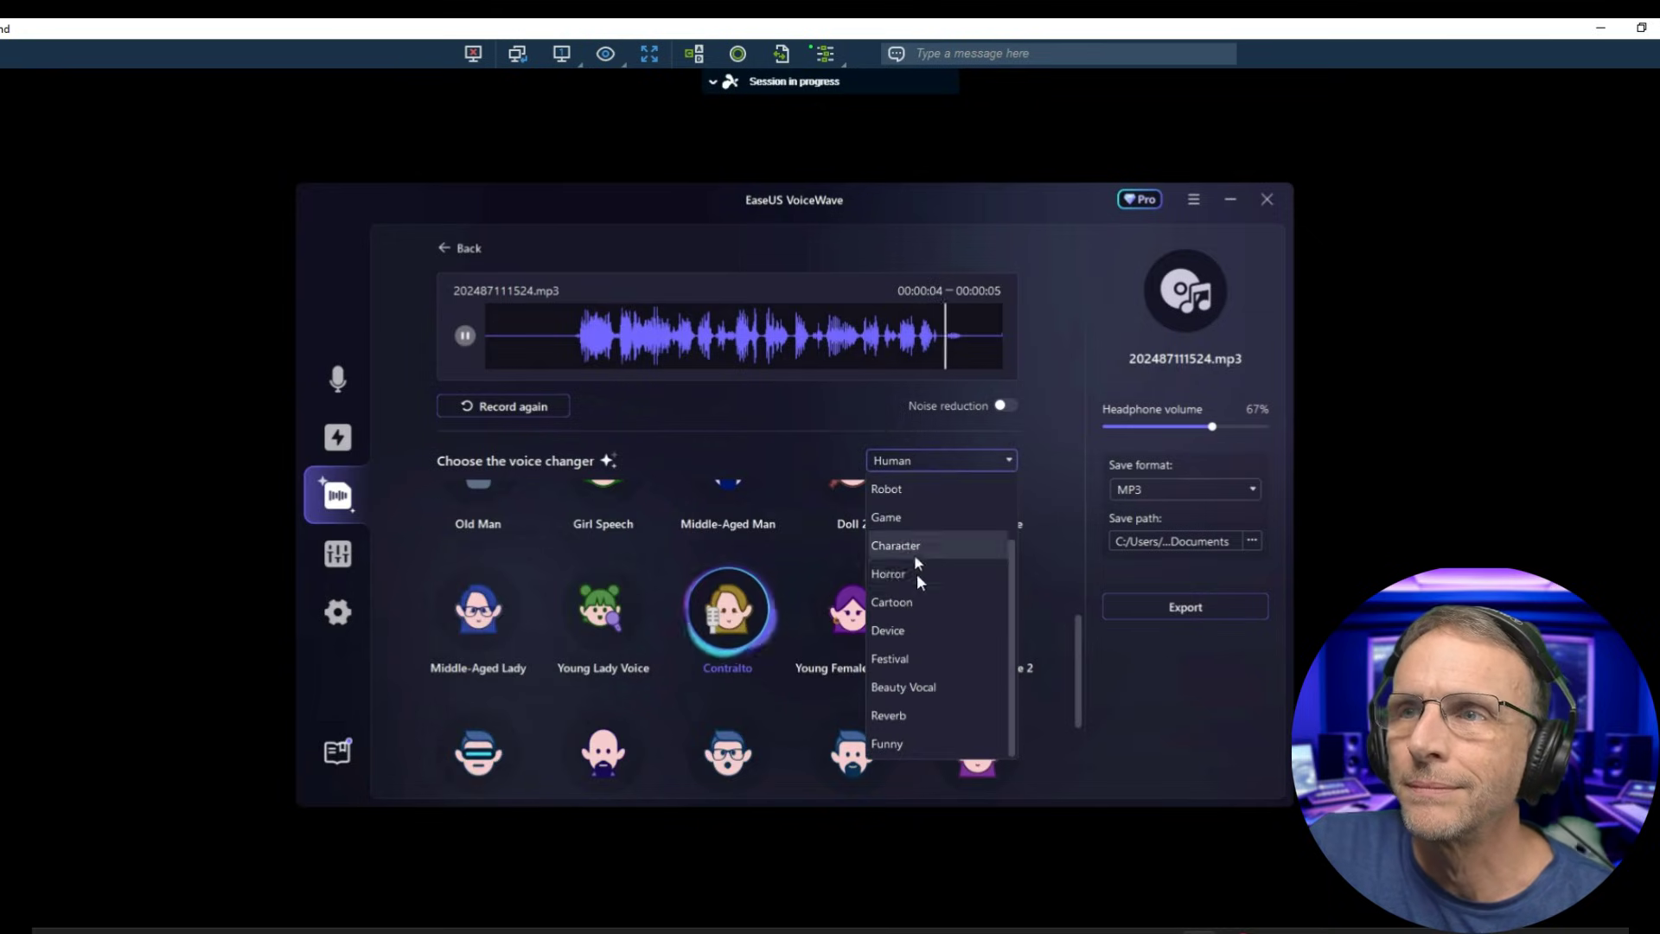
pyautogui.click(932, 638)
pyautogui.click(616, 567)
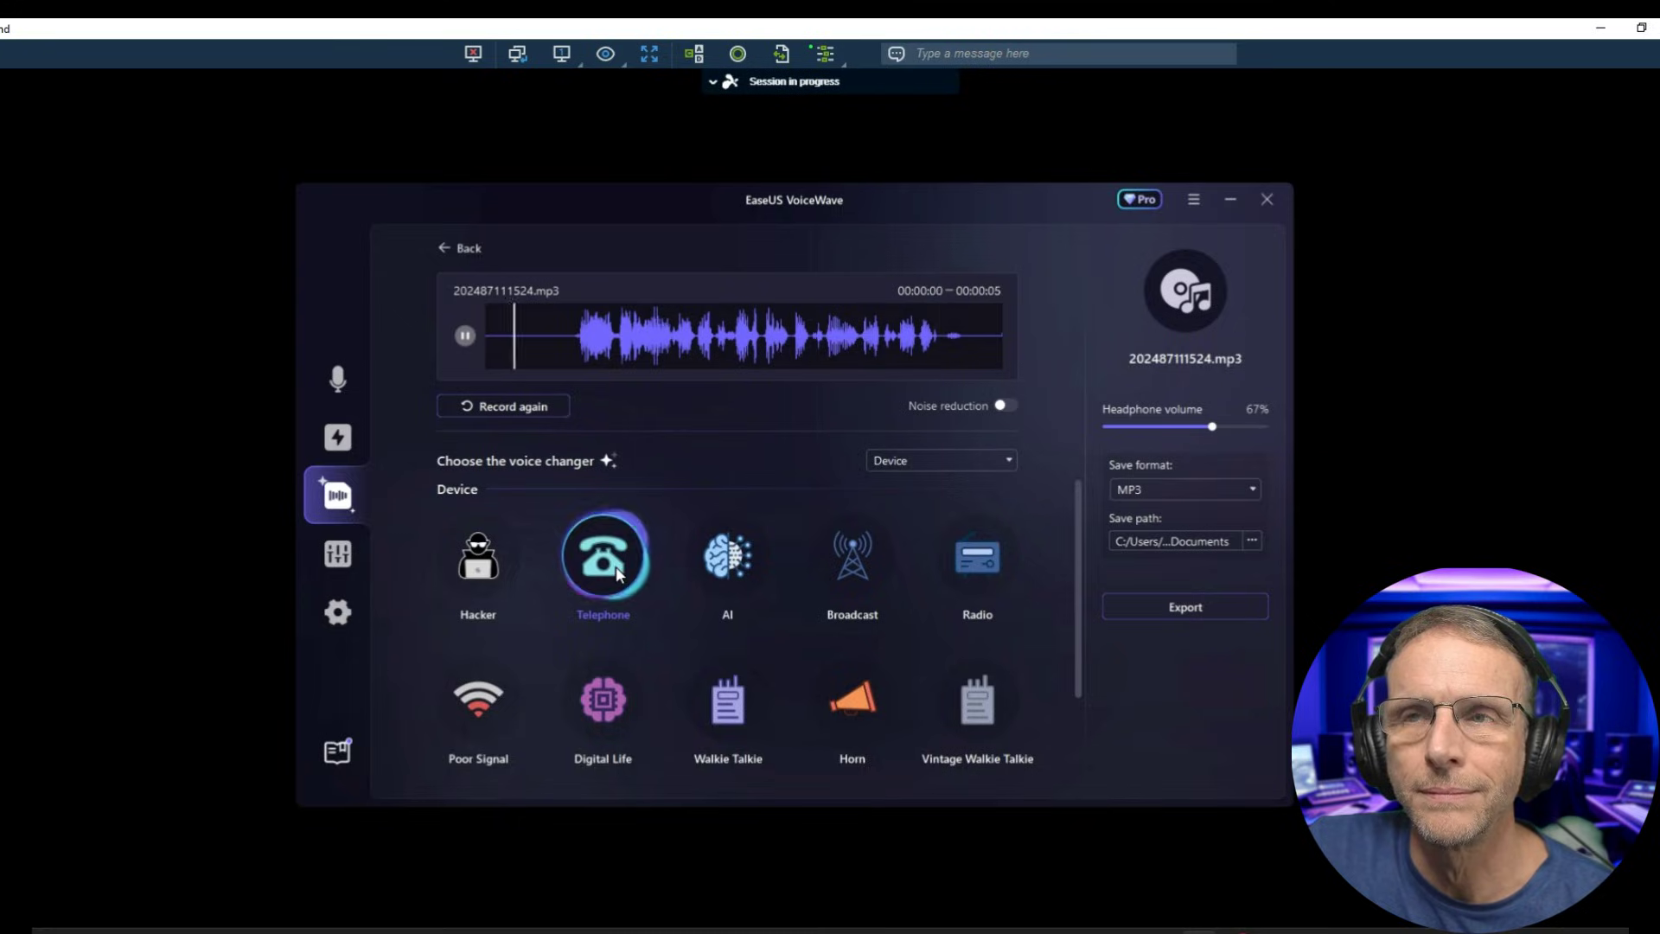
# Open the Voice Laboratory and try the Personality effect's sliders, followed by the Quick voice changer effect
pyautogui.click(339, 554)
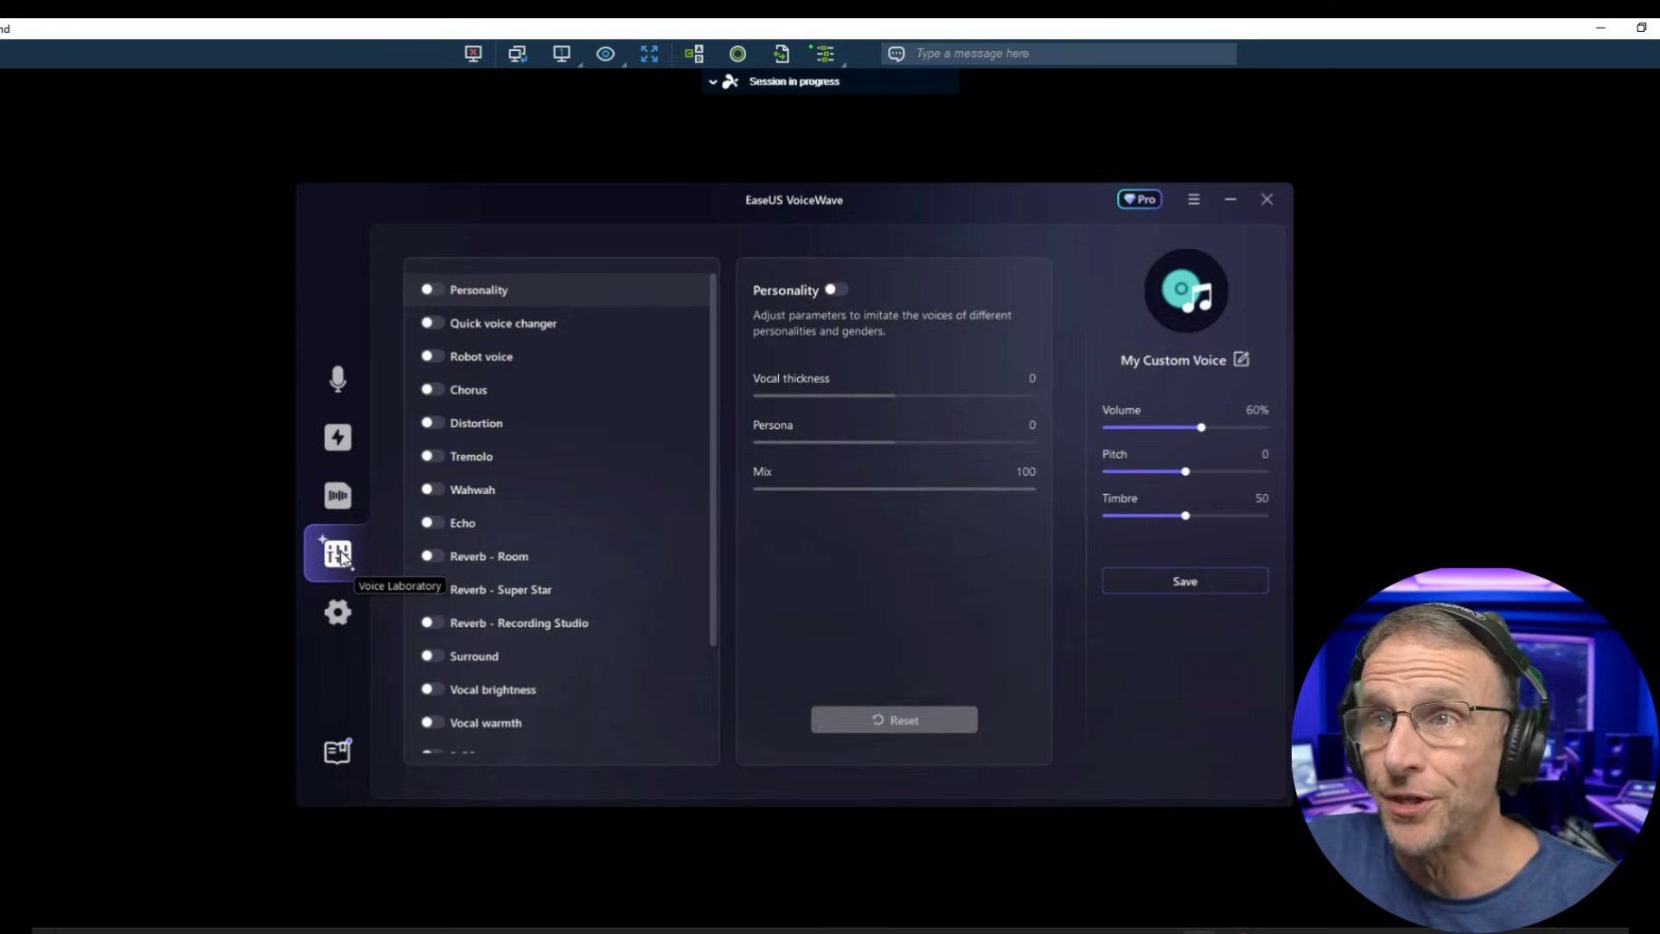
pyautogui.click(438, 292)
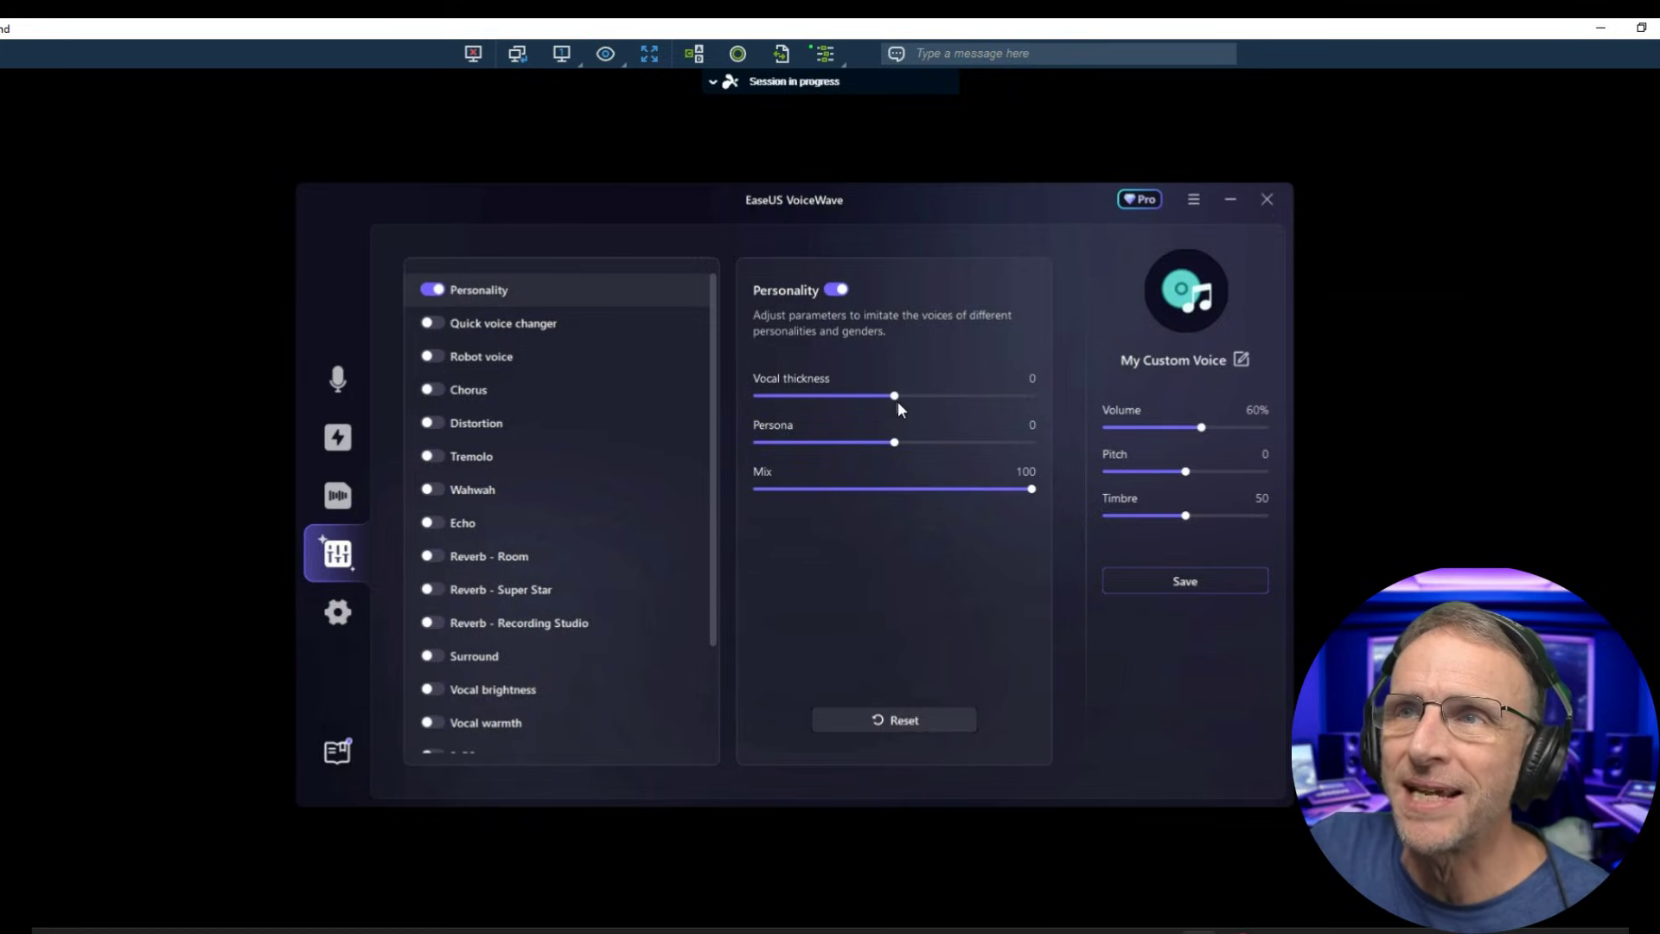
pyautogui.moveTo(898, 398); pyautogui.dragTo(908, 443)
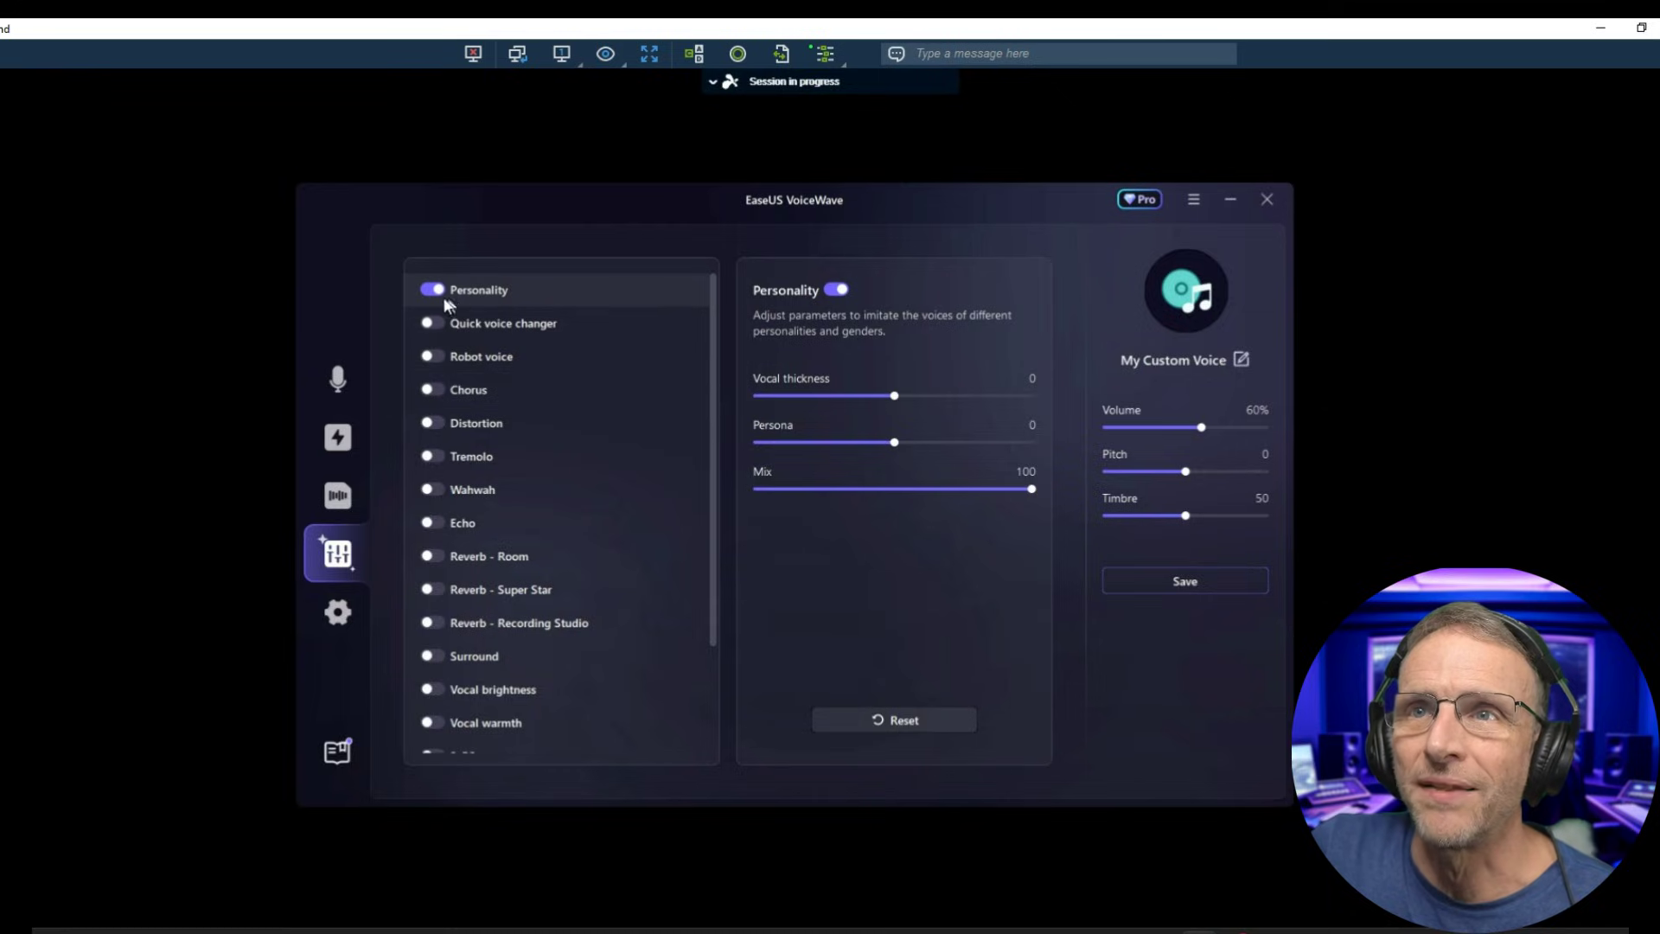
pyautogui.click(432, 323)
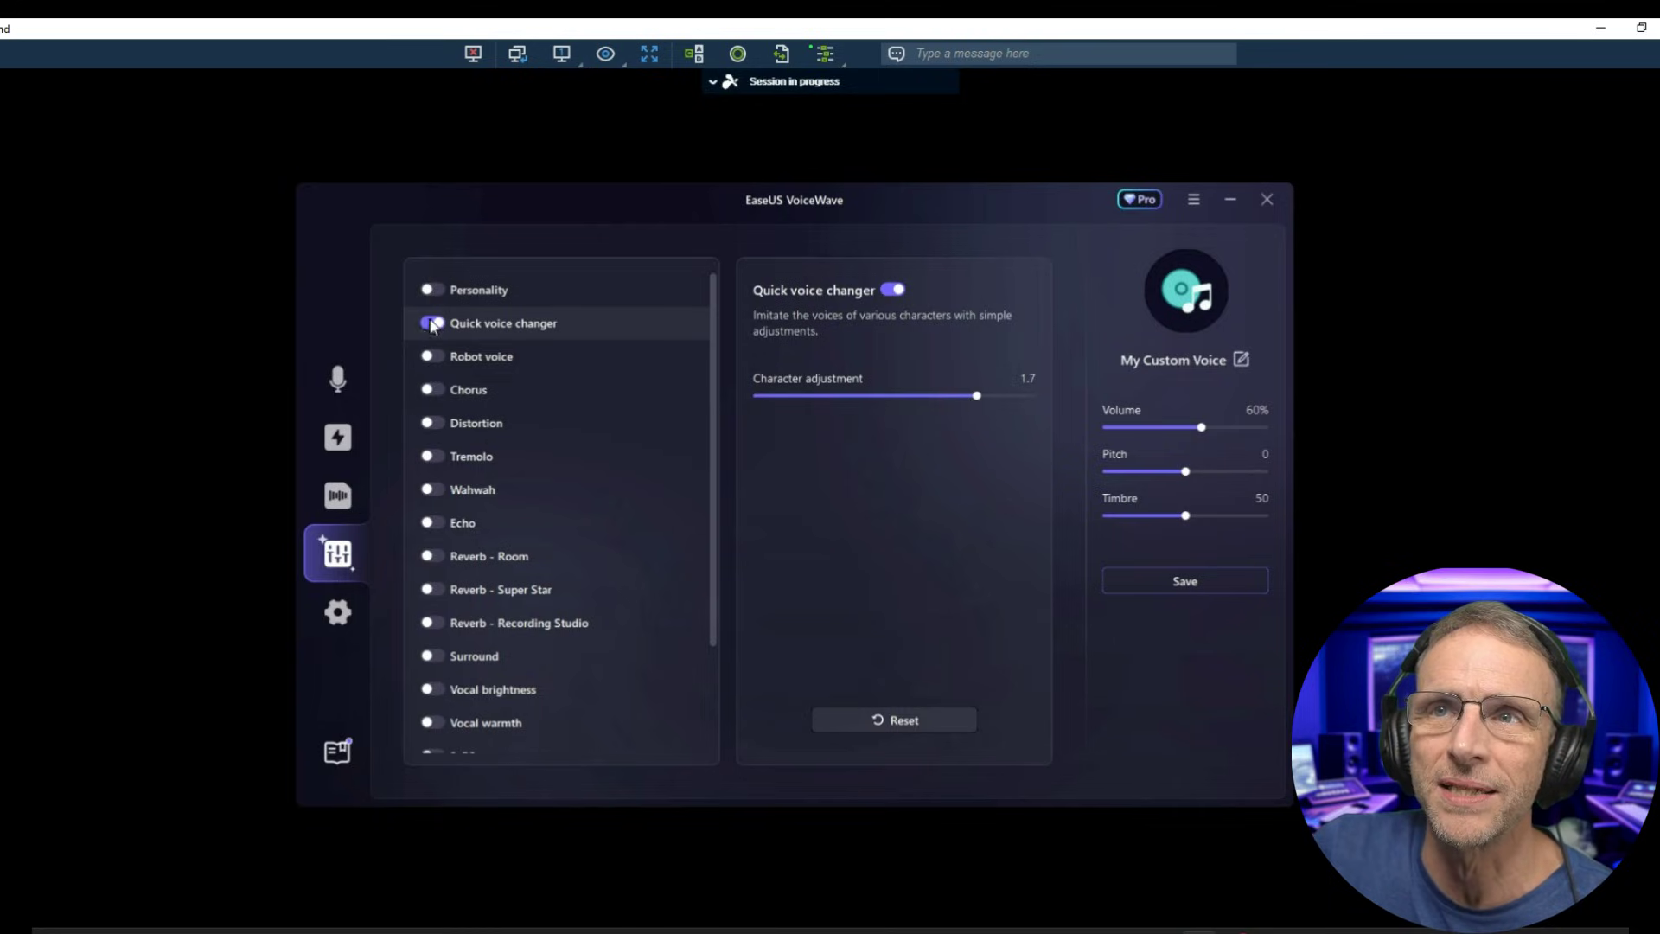
# Enable the Robot voice effect with vocal thickness 0.29, radio wave 0.02 and electric current effect 0.22
pyautogui.click(432, 357)
pyautogui.moveTo(895, 396); pyautogui.dragTo(837, 386)
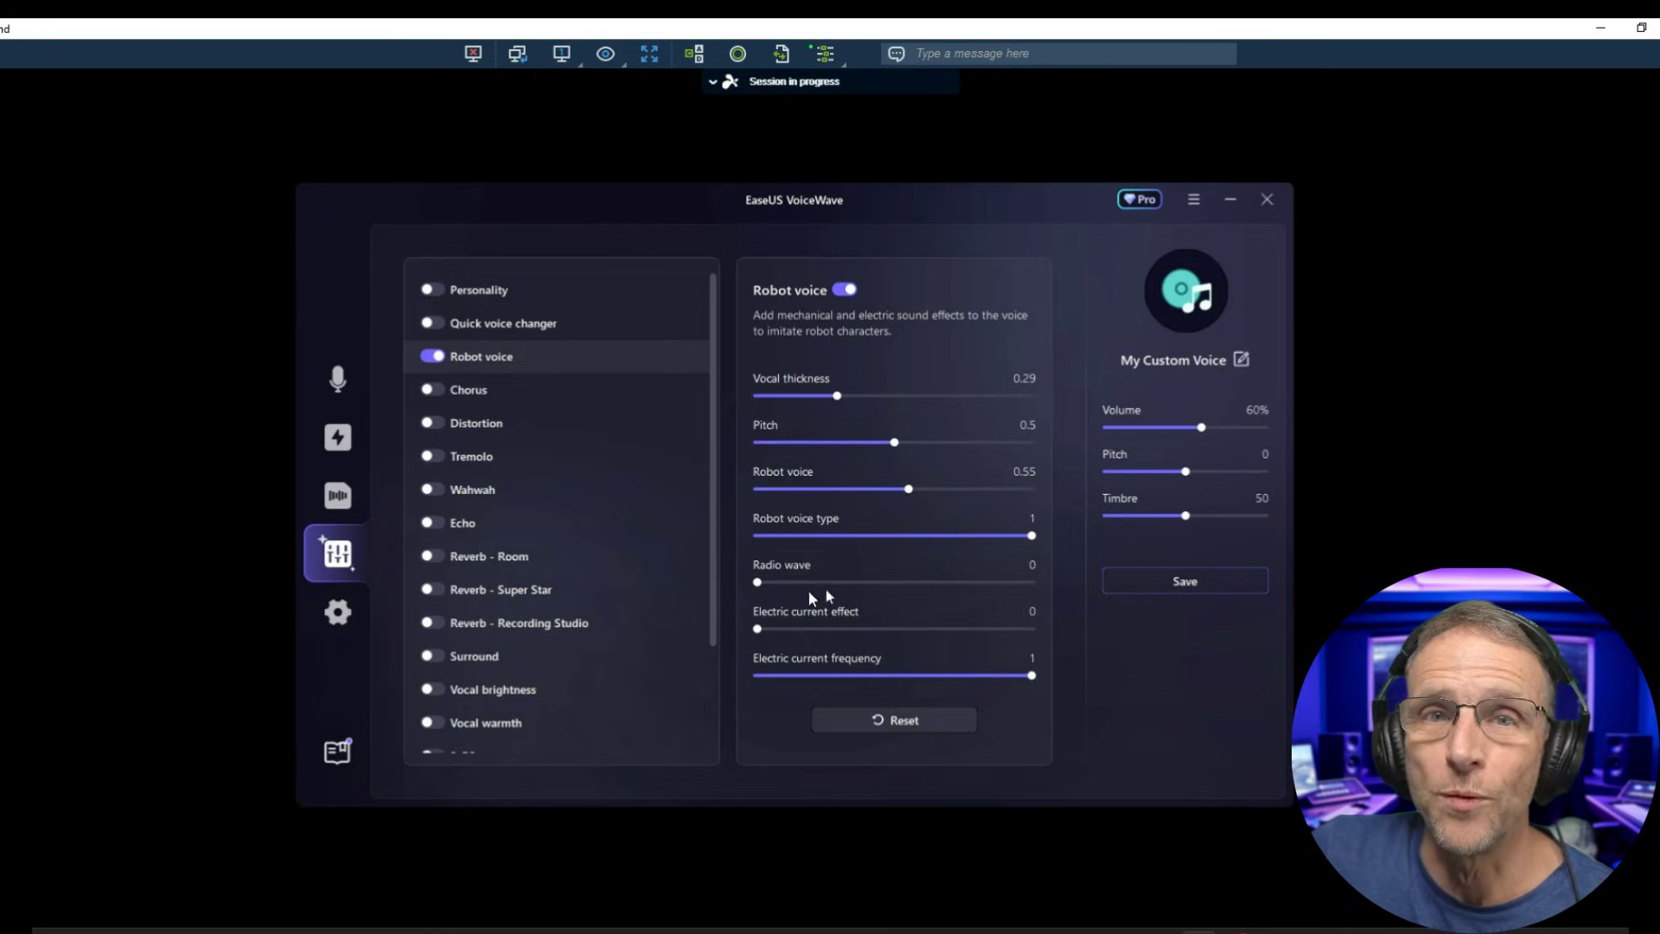
pyautogui.moveTo(757, 582); pyautogui.dragTo(832, 582)
pyautogui.moveTo(757, 628); pyautogui.dragTo(819, 630)
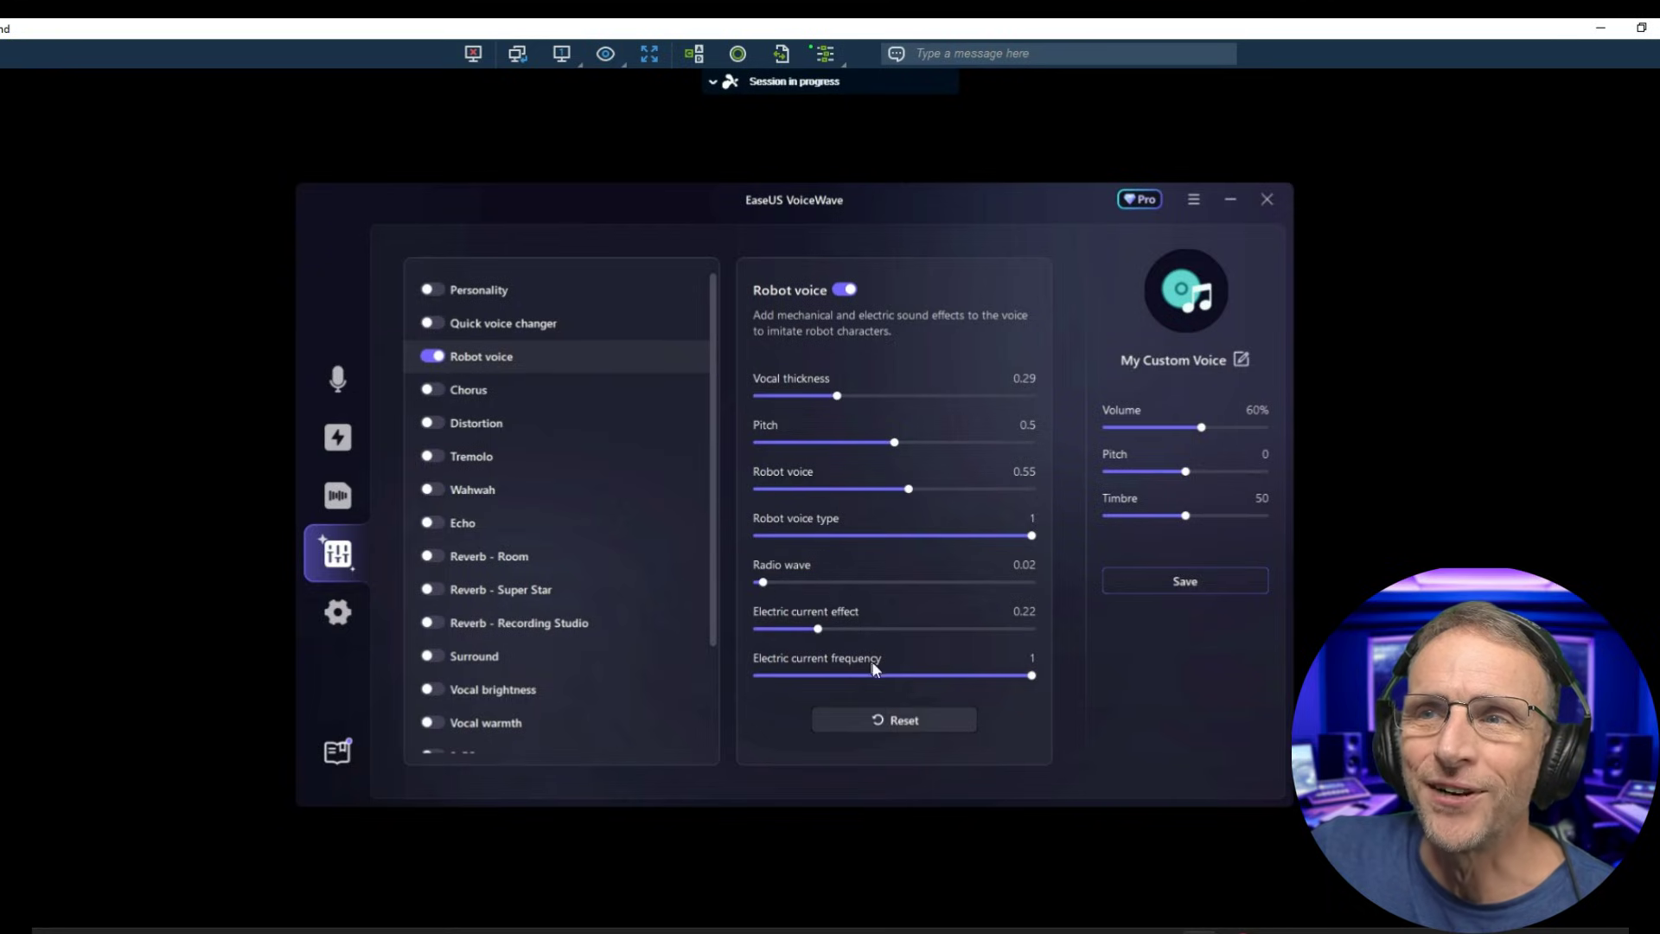
# Try the Echo effect and the Reverb - Room effect with room size -29dB, and turn the reverb off again
pyautogui.click(432, 523)
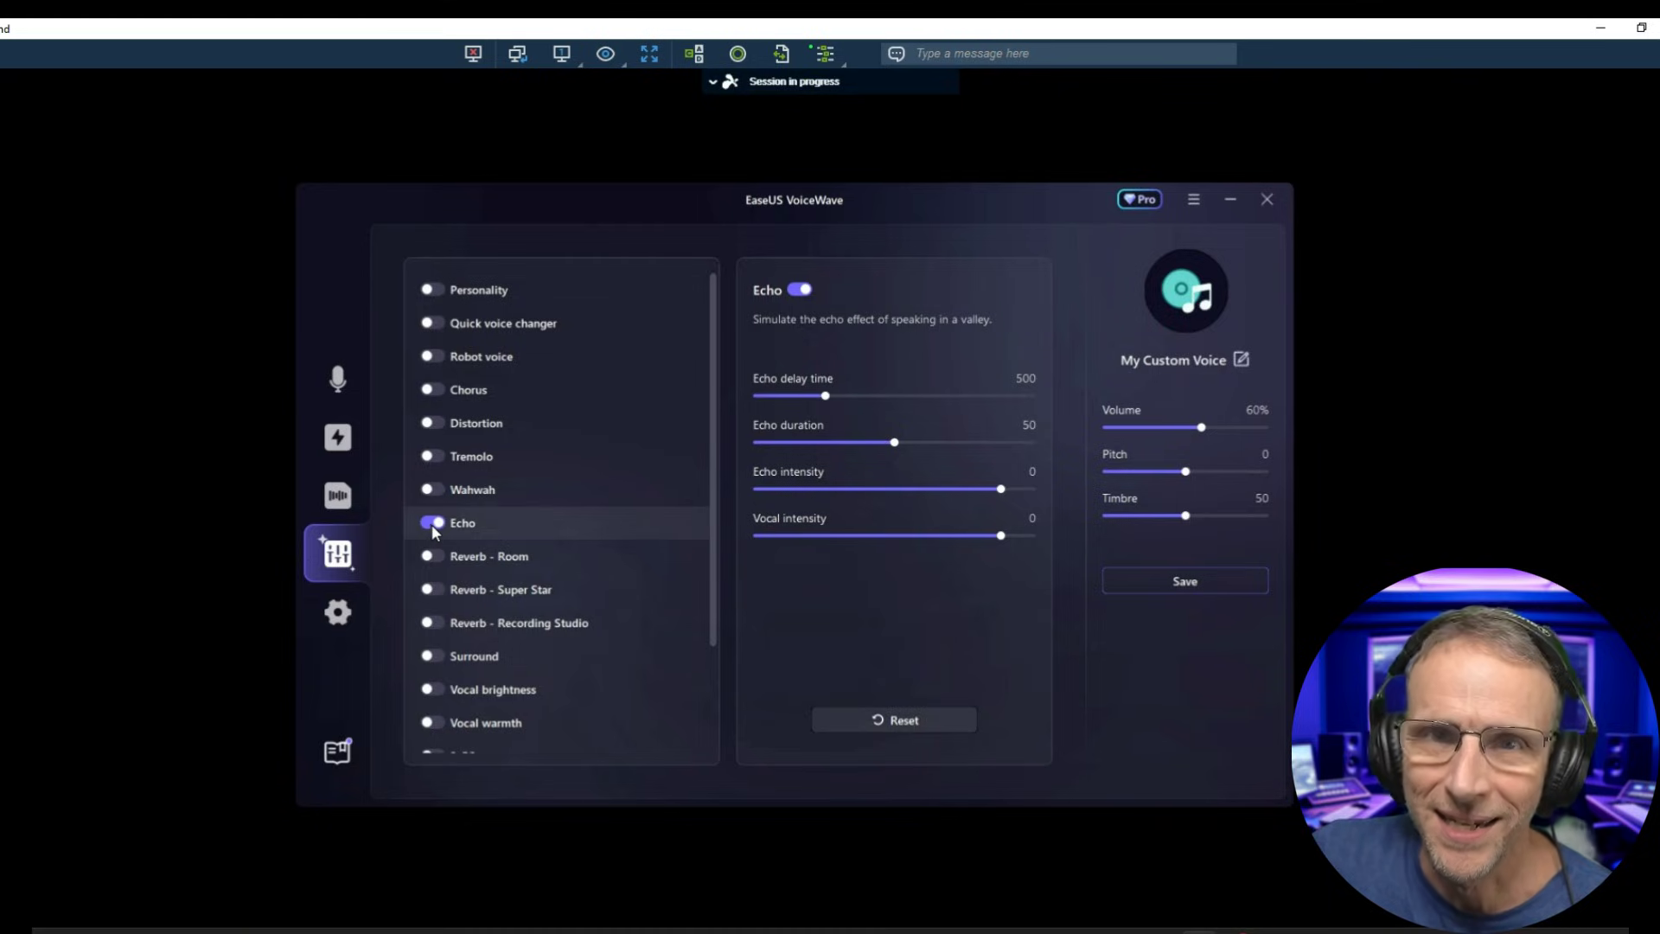
pyautogui.click(432, 556)
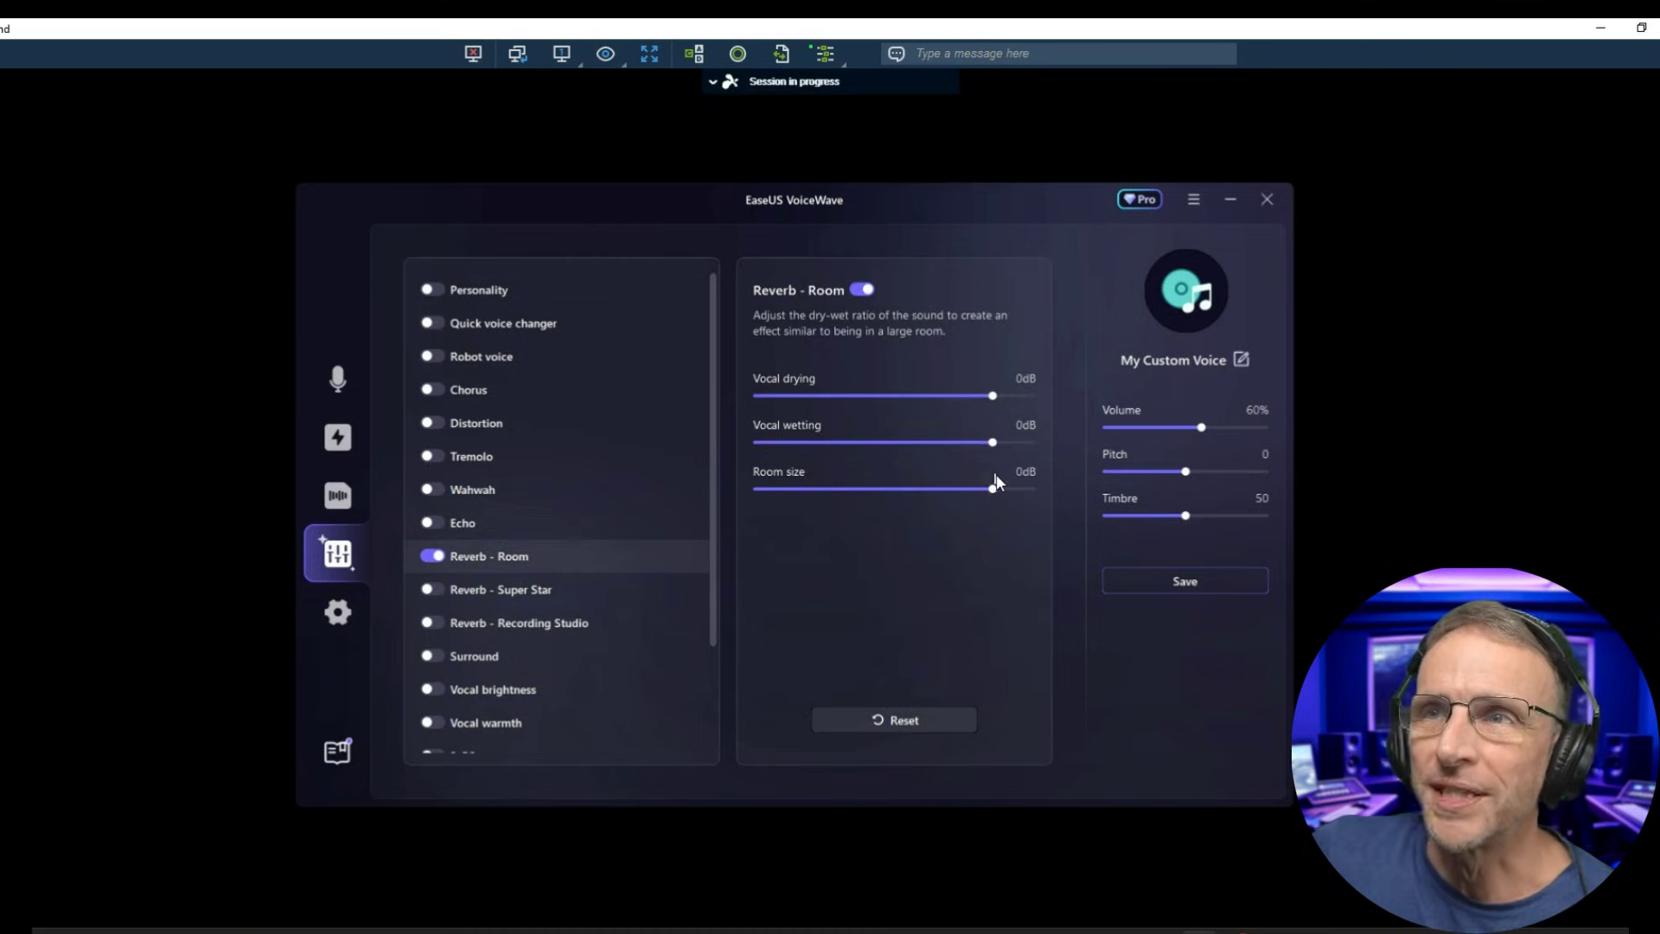
pyautogui.moveTo(993, 487); pyautogui.dragTo(800, 487)
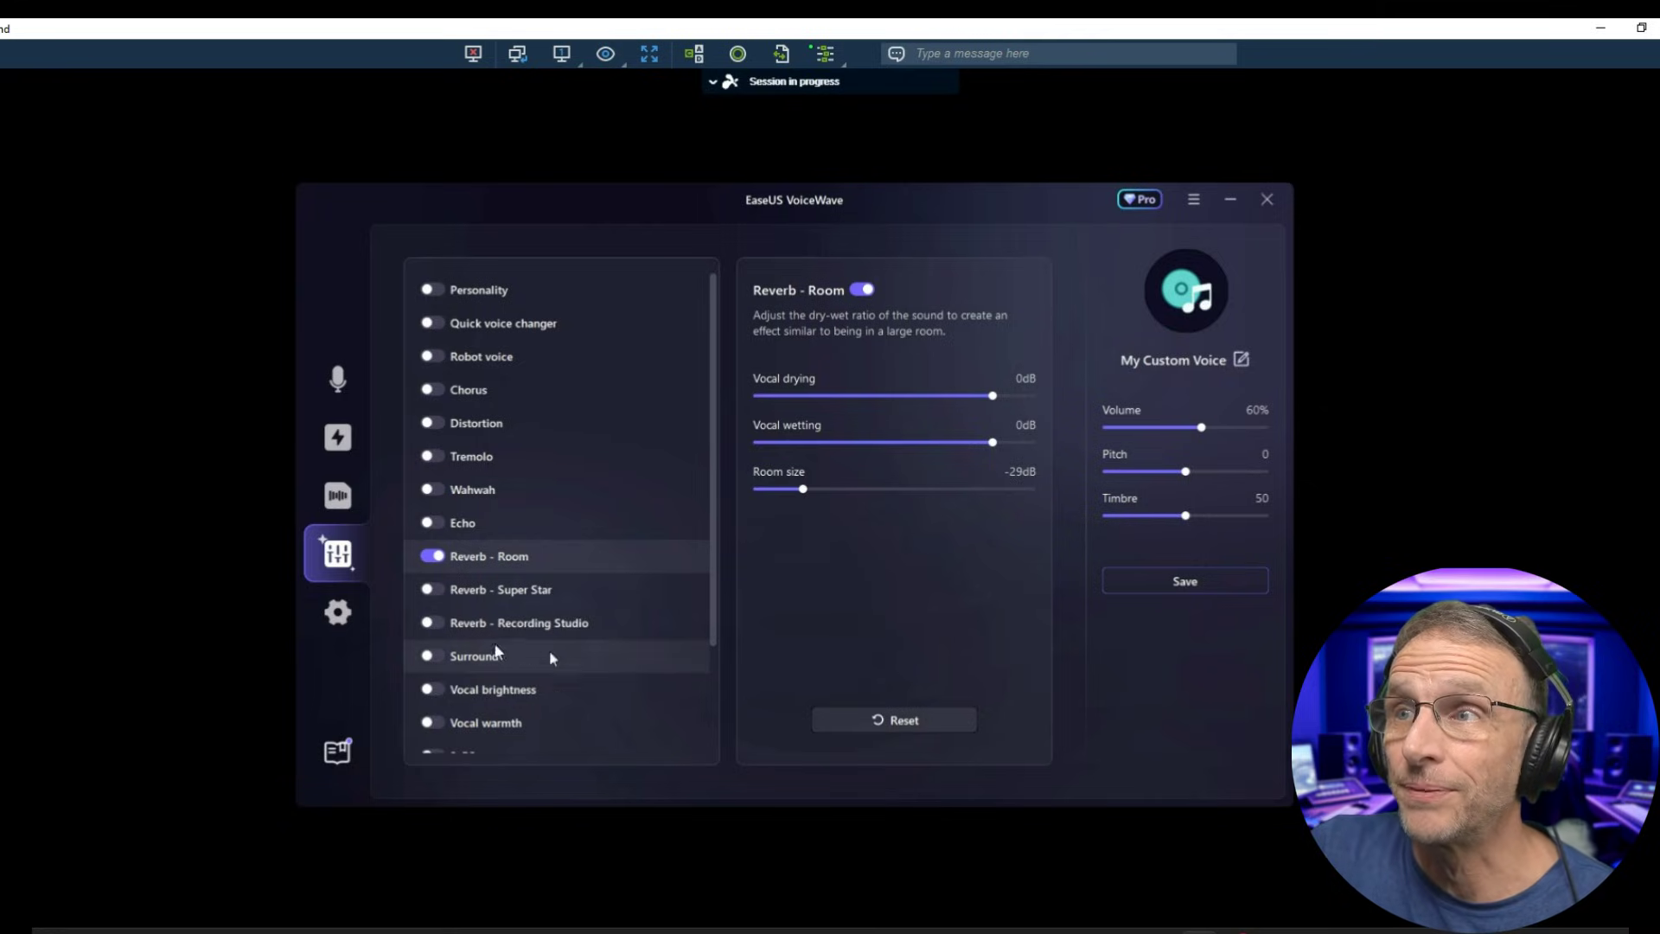
pyautogui.click(432, 556)
# Leave the Voice Laboratory without saving the custom voice and open the general microphone and headphone settings
pyautogui.scroll(-2, 428, 595)
pyautogui.click(353, 611)
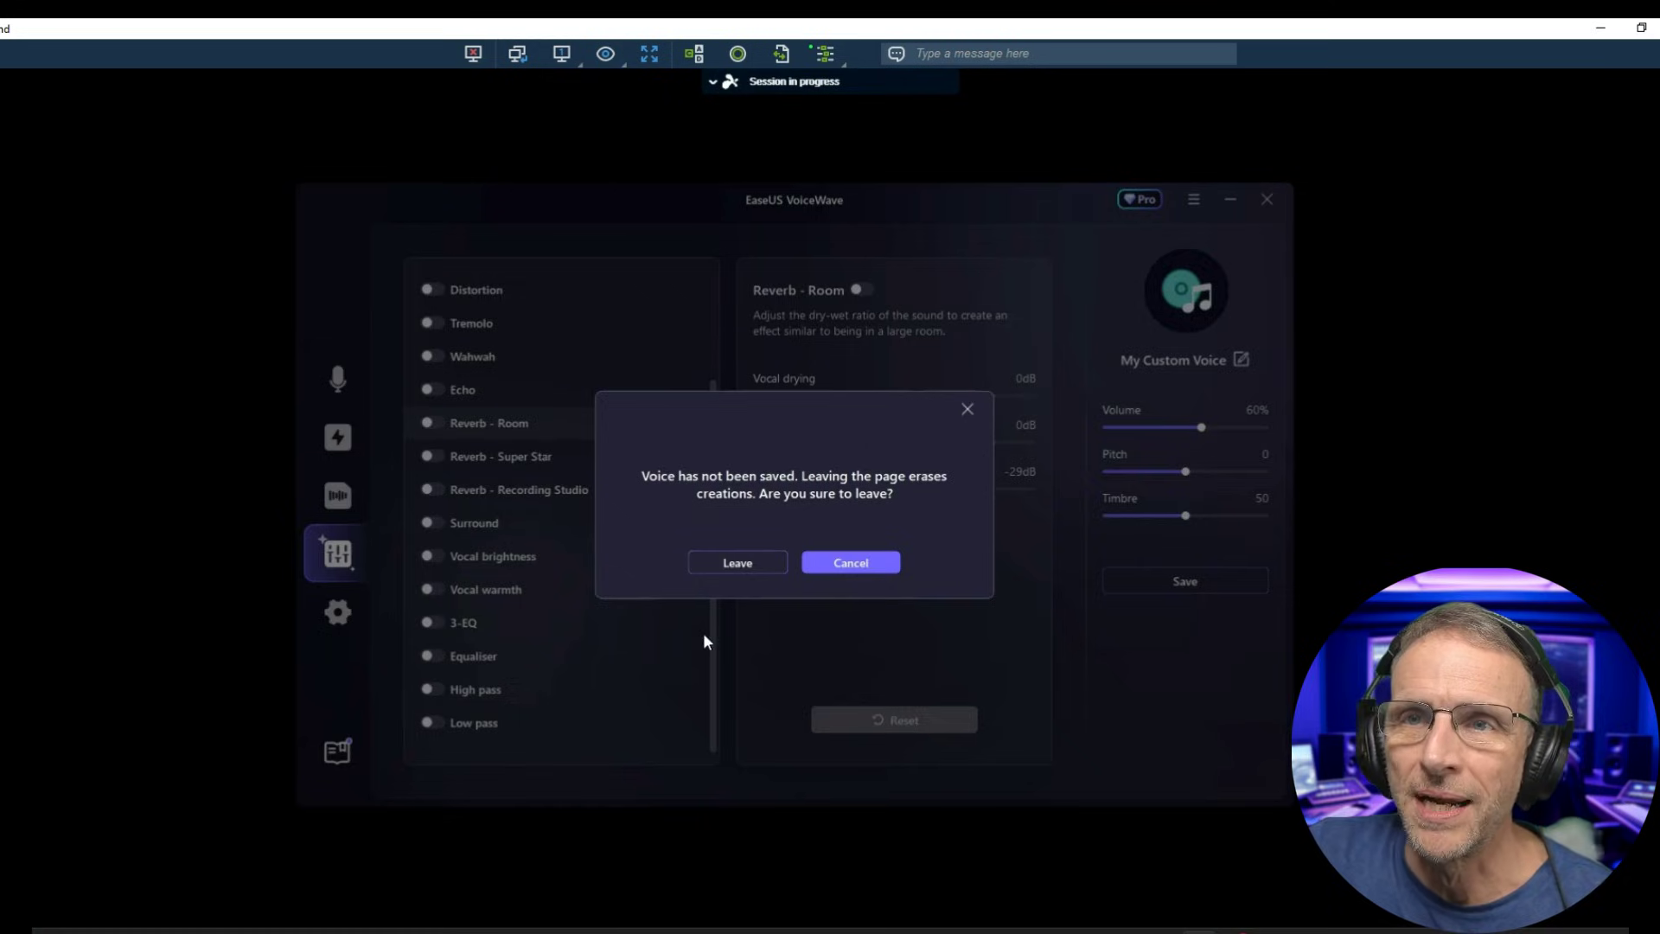
pyautogui.click(725, 563)
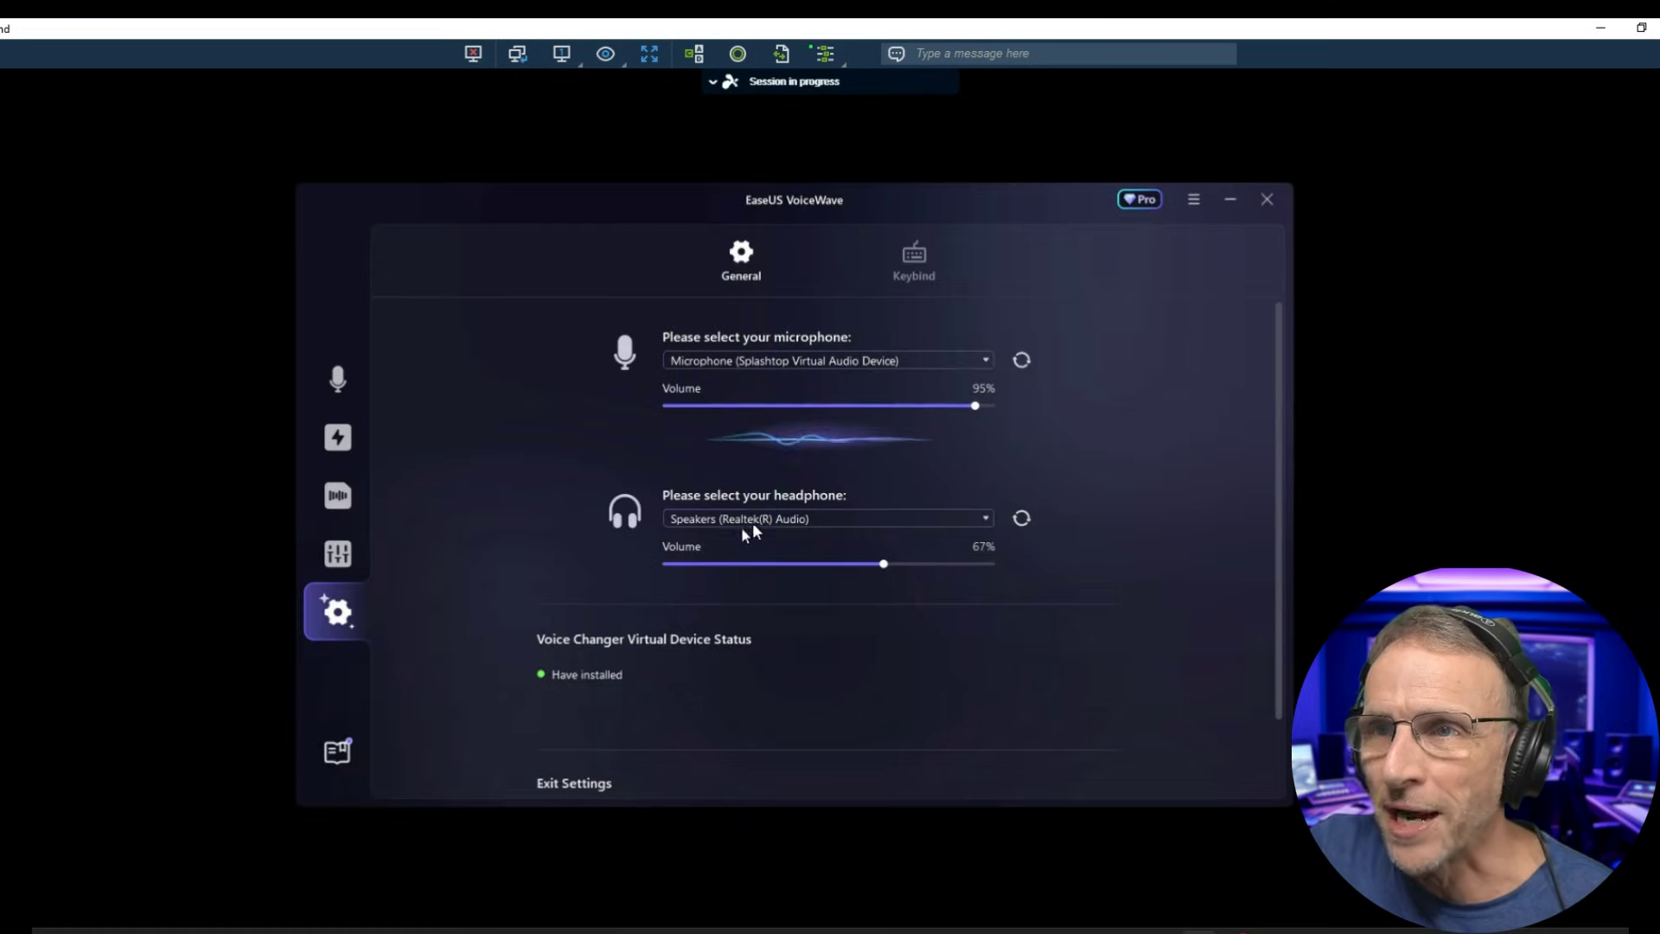
# In the real-time voice changer, select the AI voice Little girl and switch to the SpongeBob voice
pyautogui.click(350, 382)
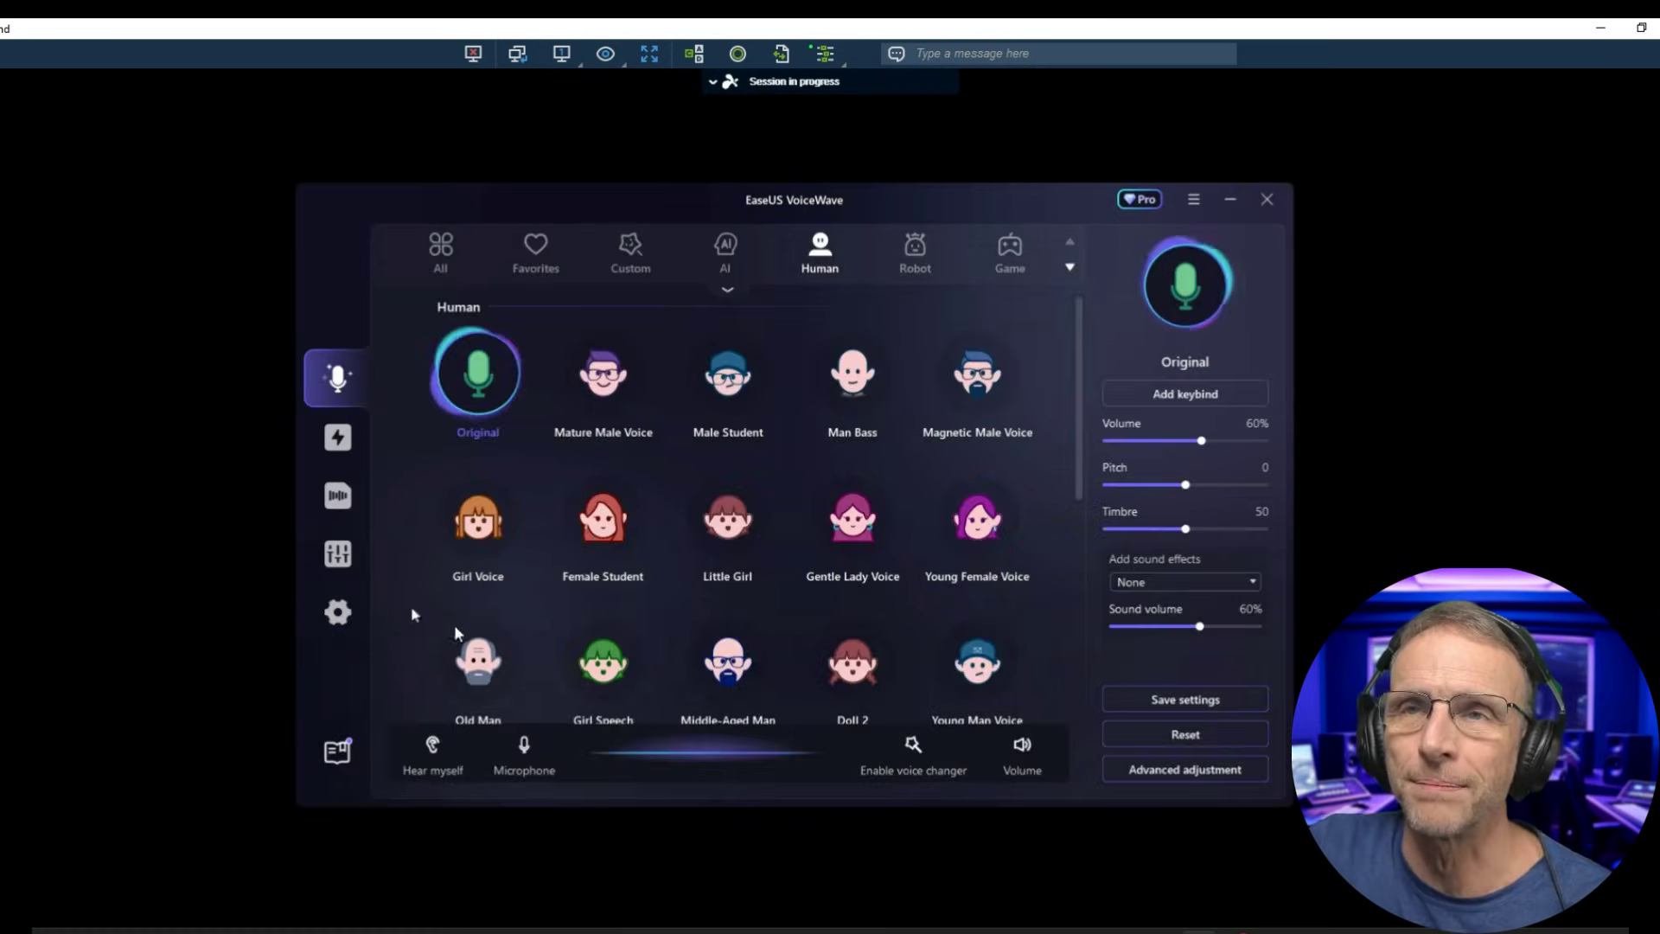
pyautogui.click(731, 251)
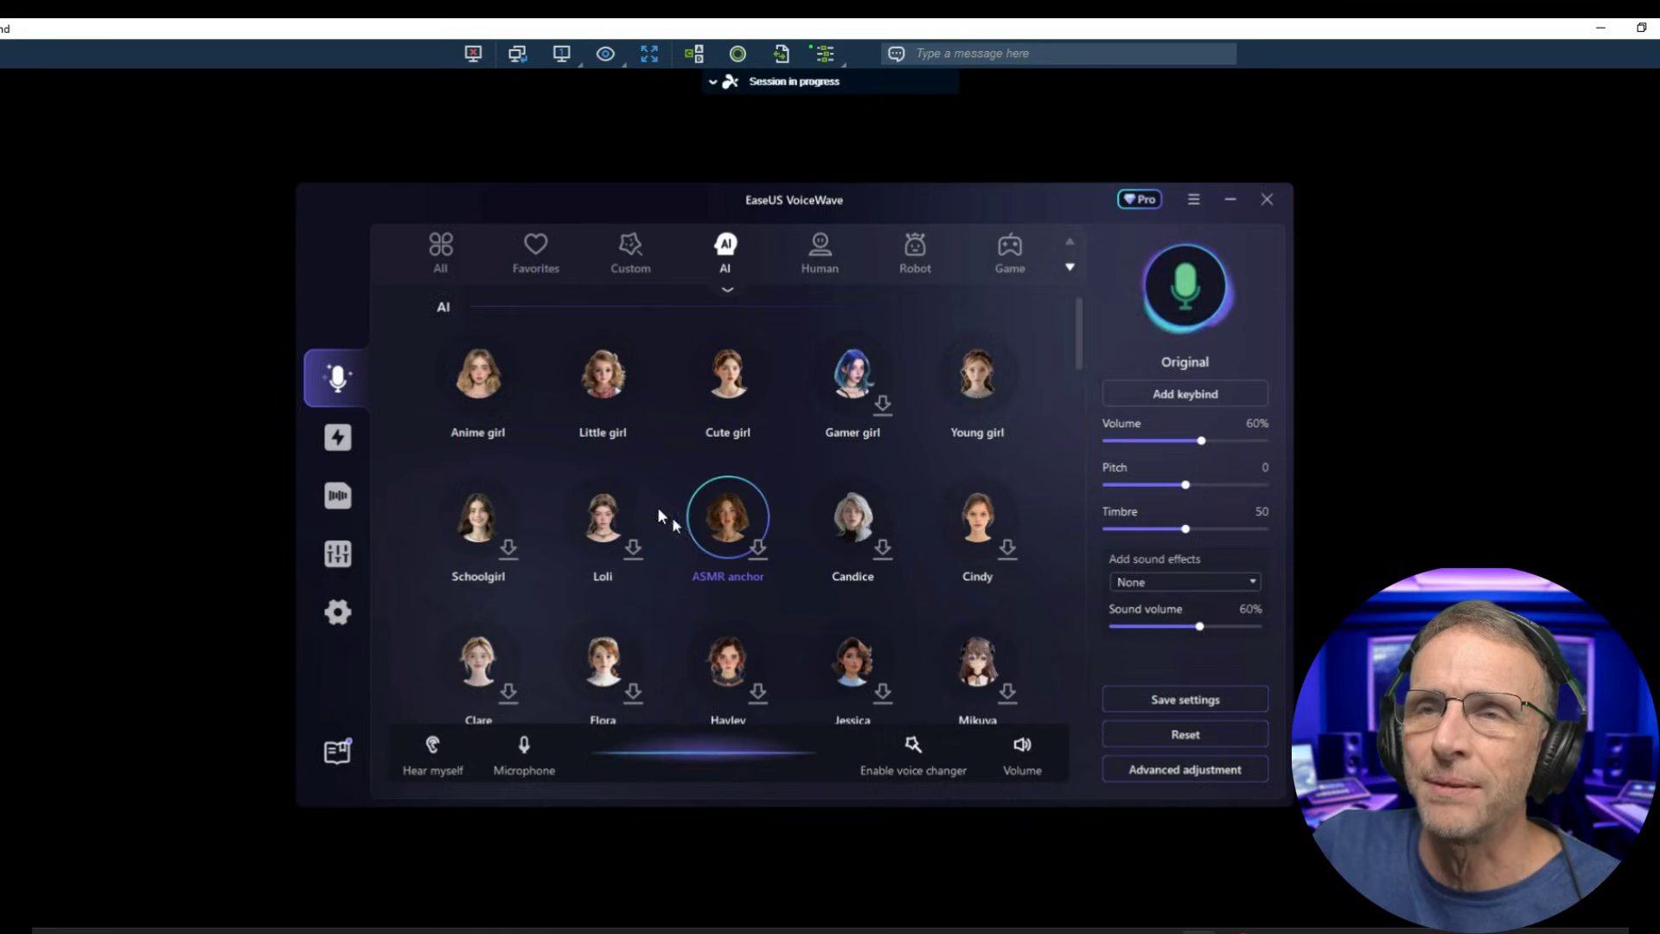
pyautogui.click(603, 374)
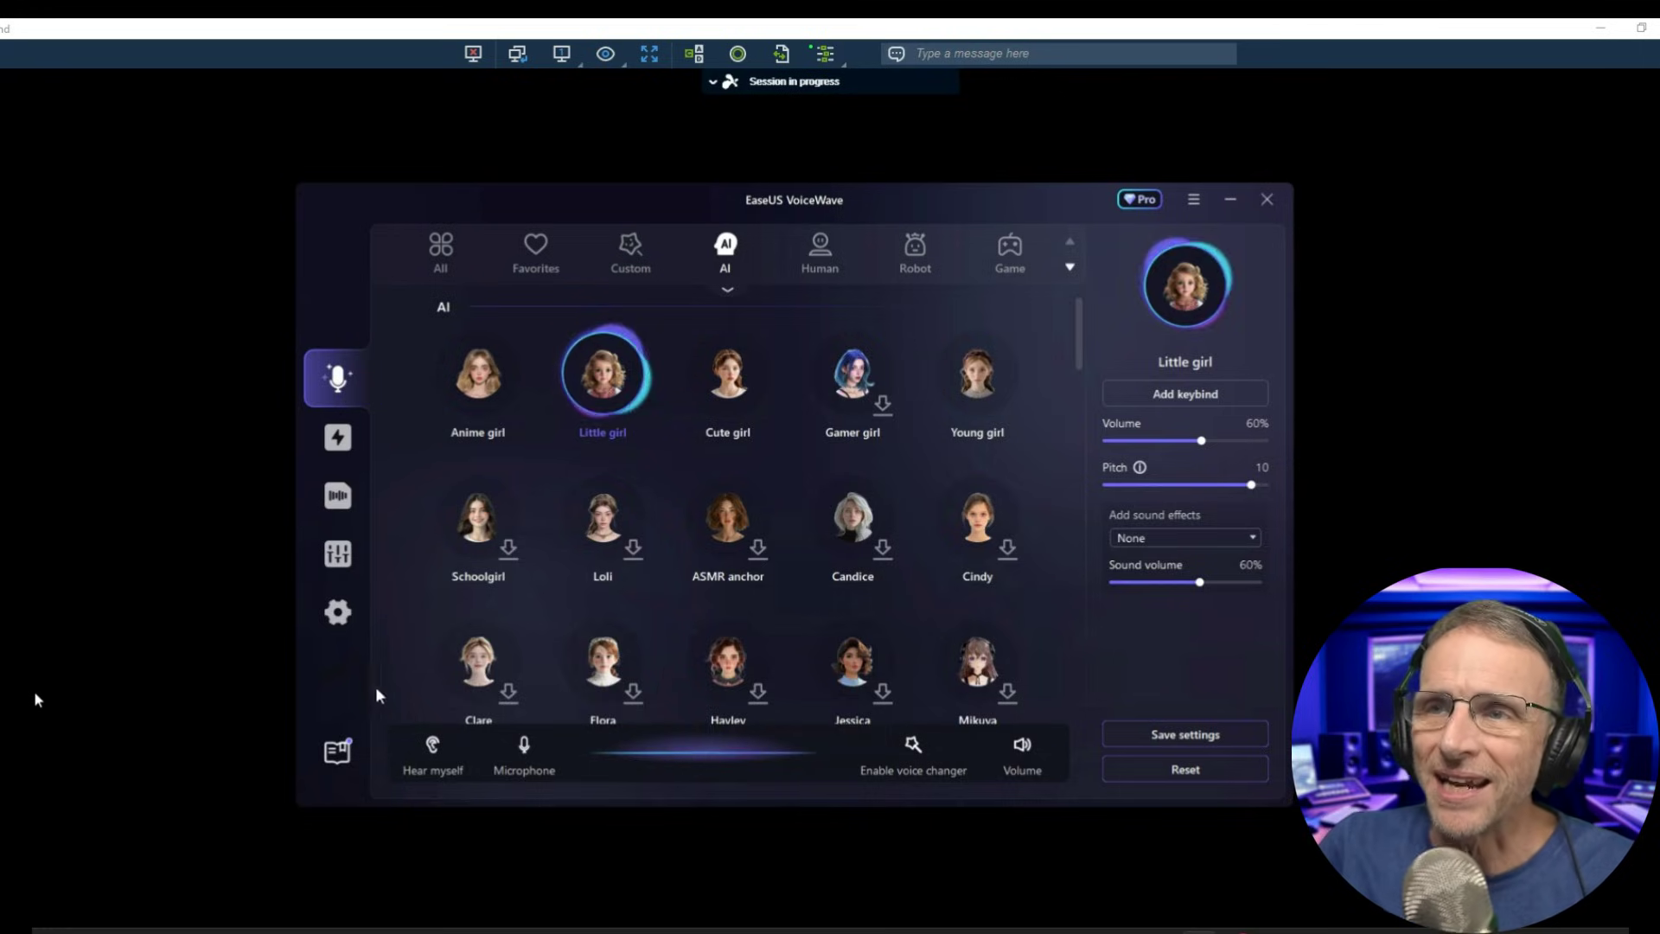
pyautogui.moveTo(1077, 350); pyautogui.dragTo(1078, 514)
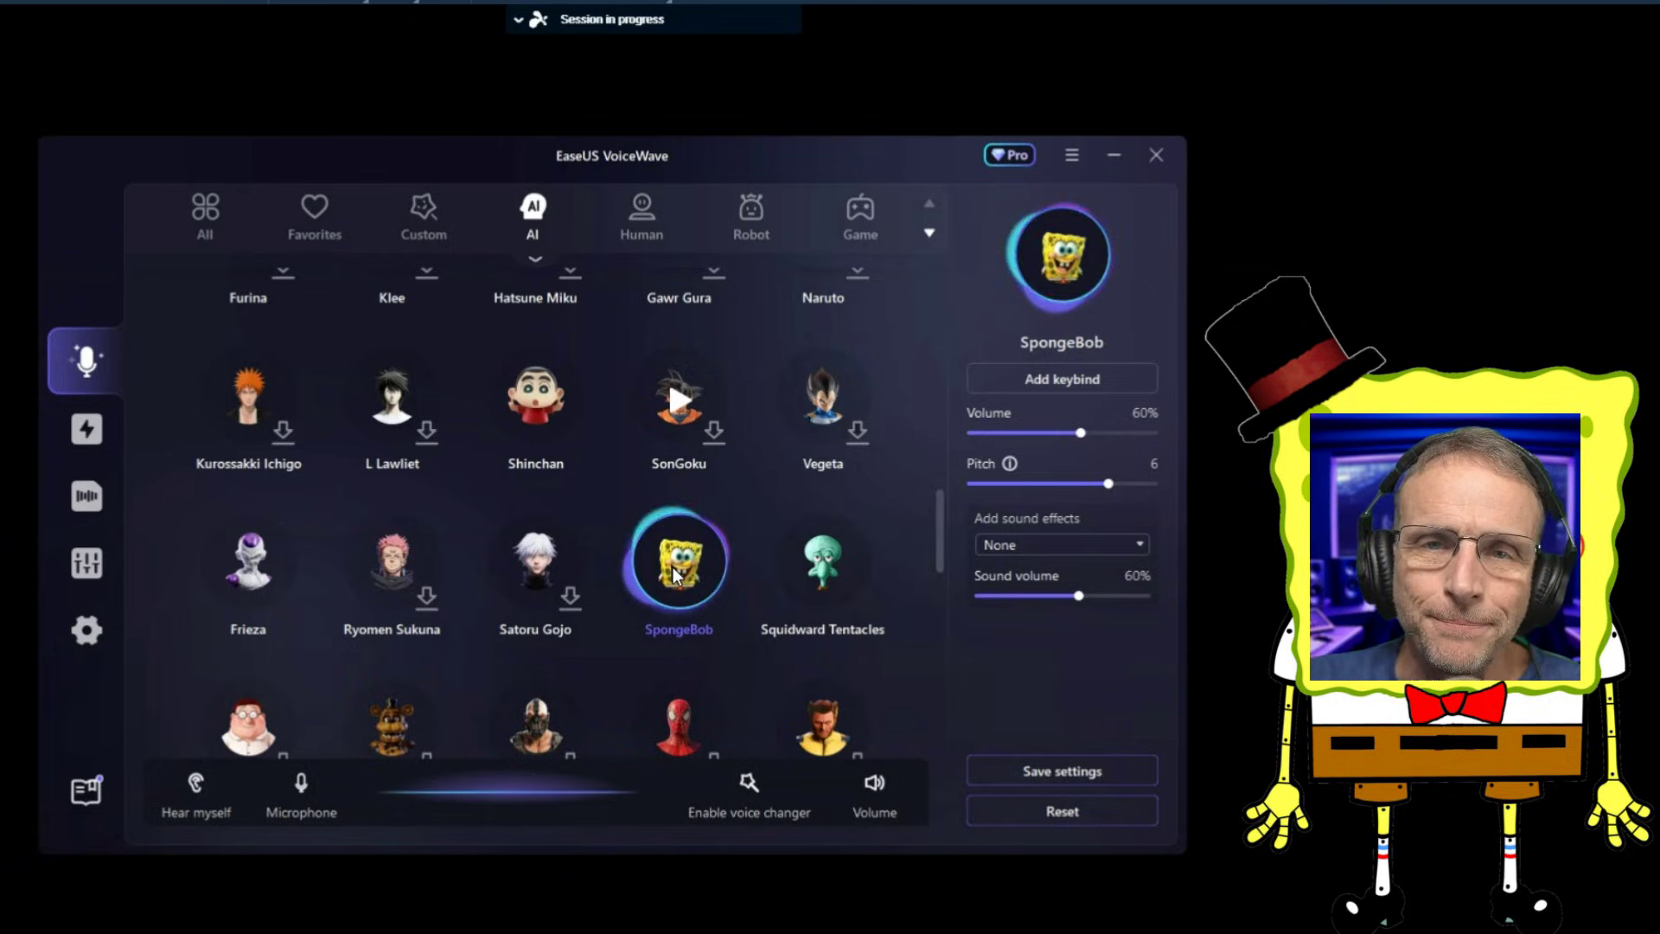
# Switch the real-time AI voice to Squidward Tentacles, try it, and change to the Frieza voice
pyautogui.click(823, 562)
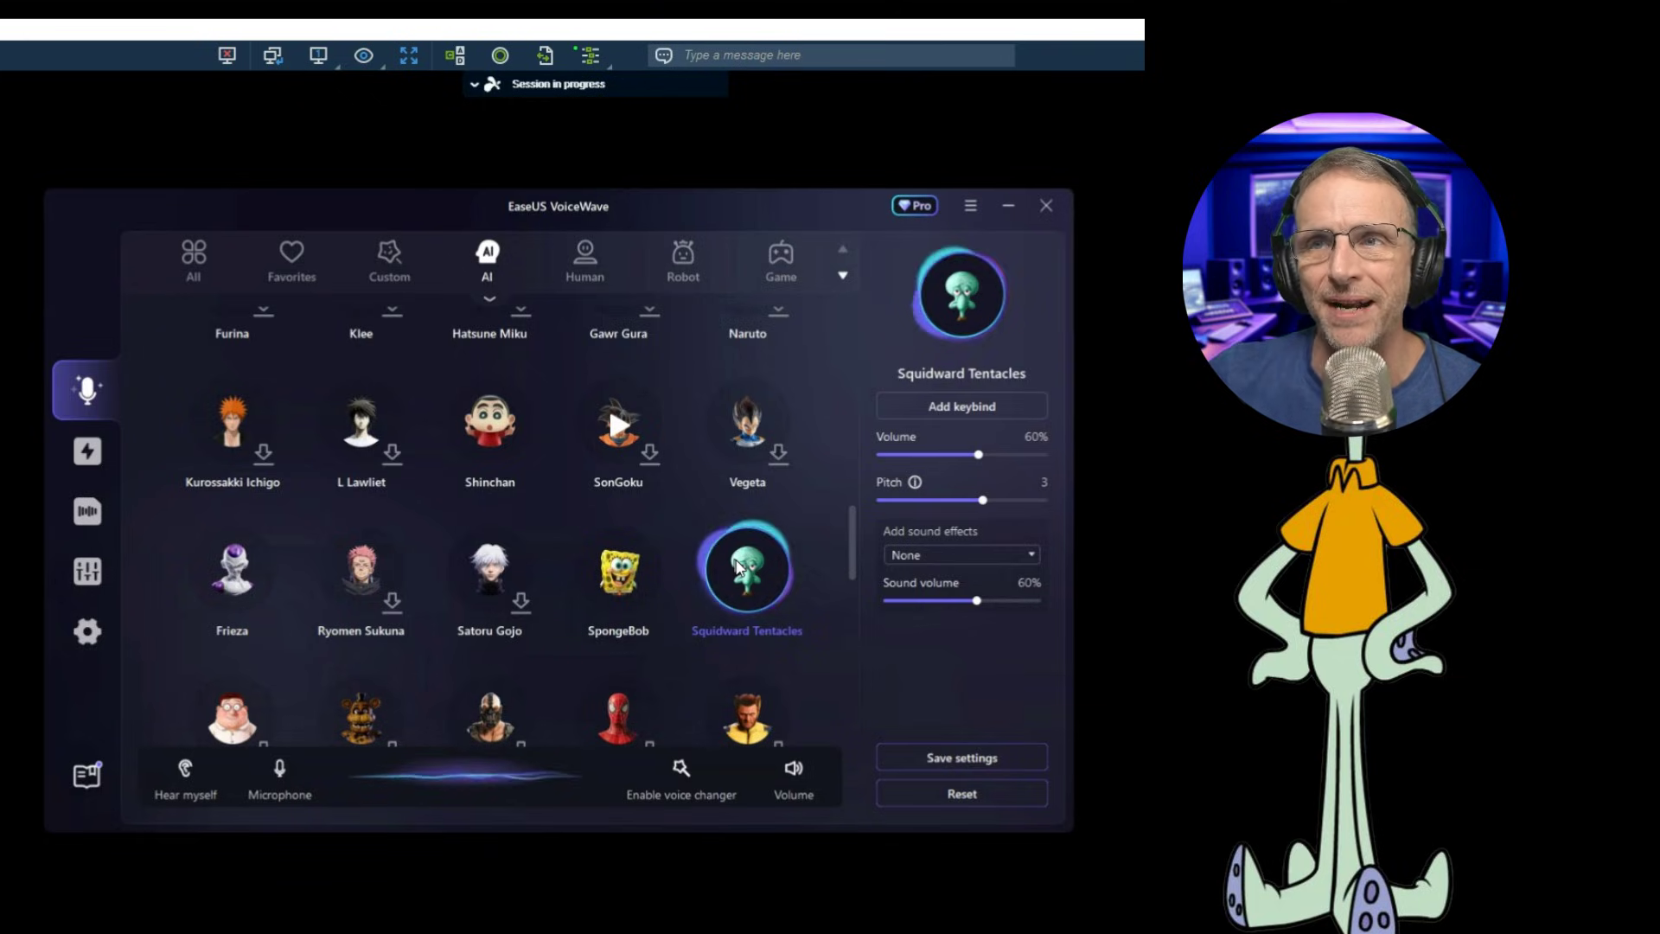
pyautogui.click(260, 586)
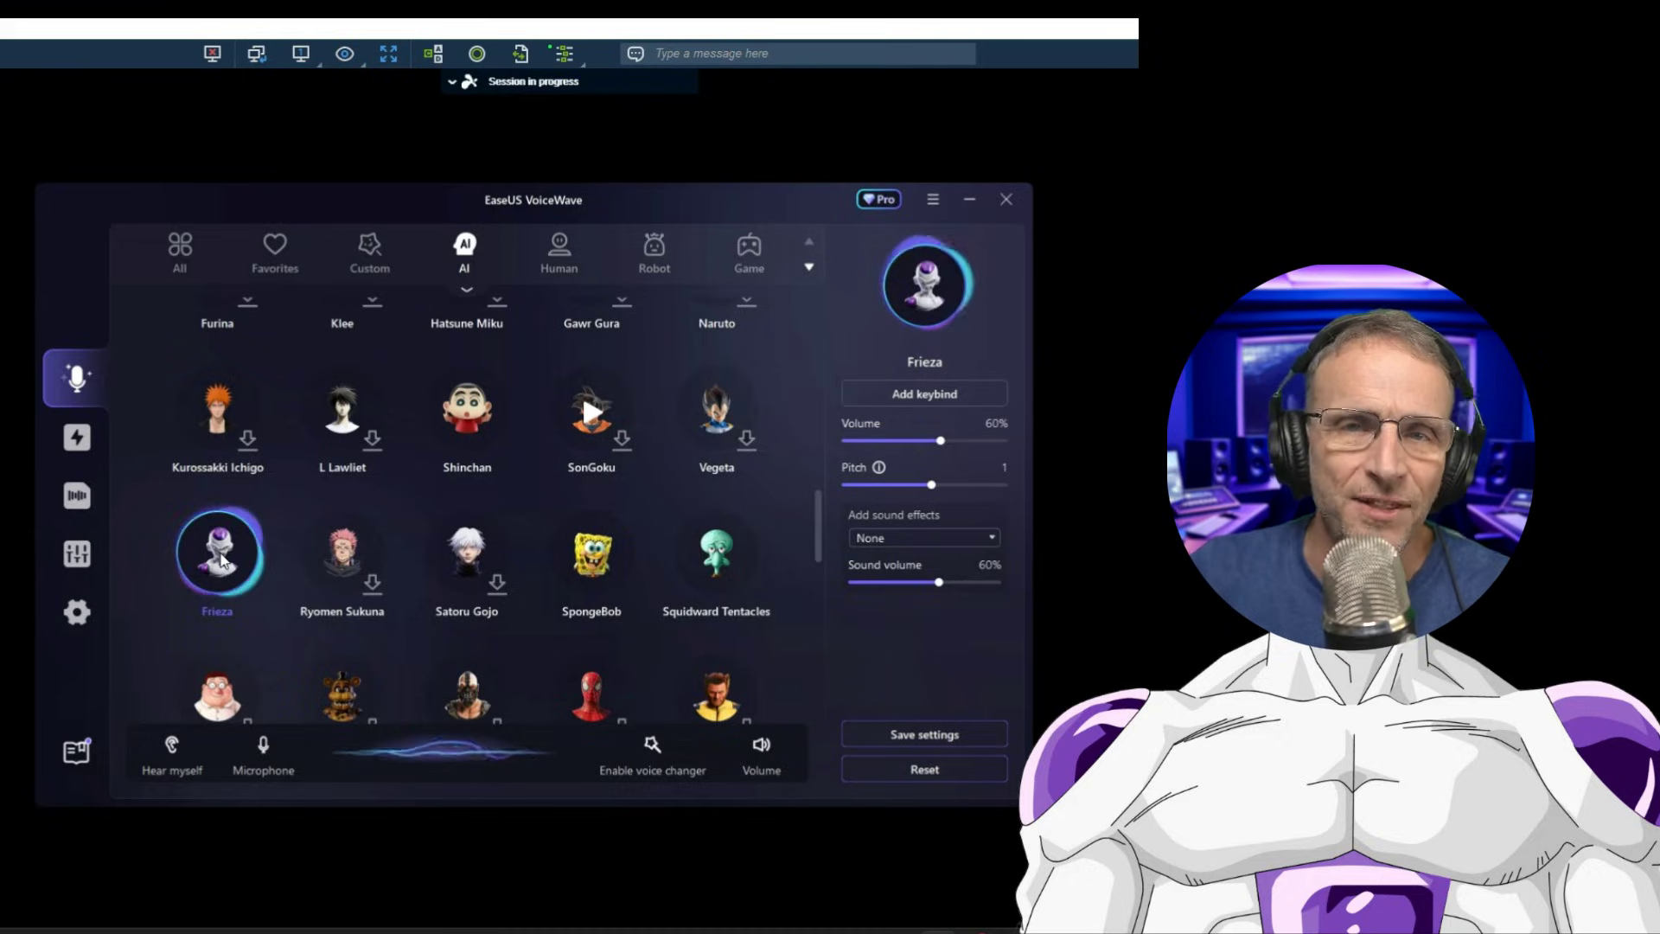
pyautogui.scroll(-5, 223, 561)
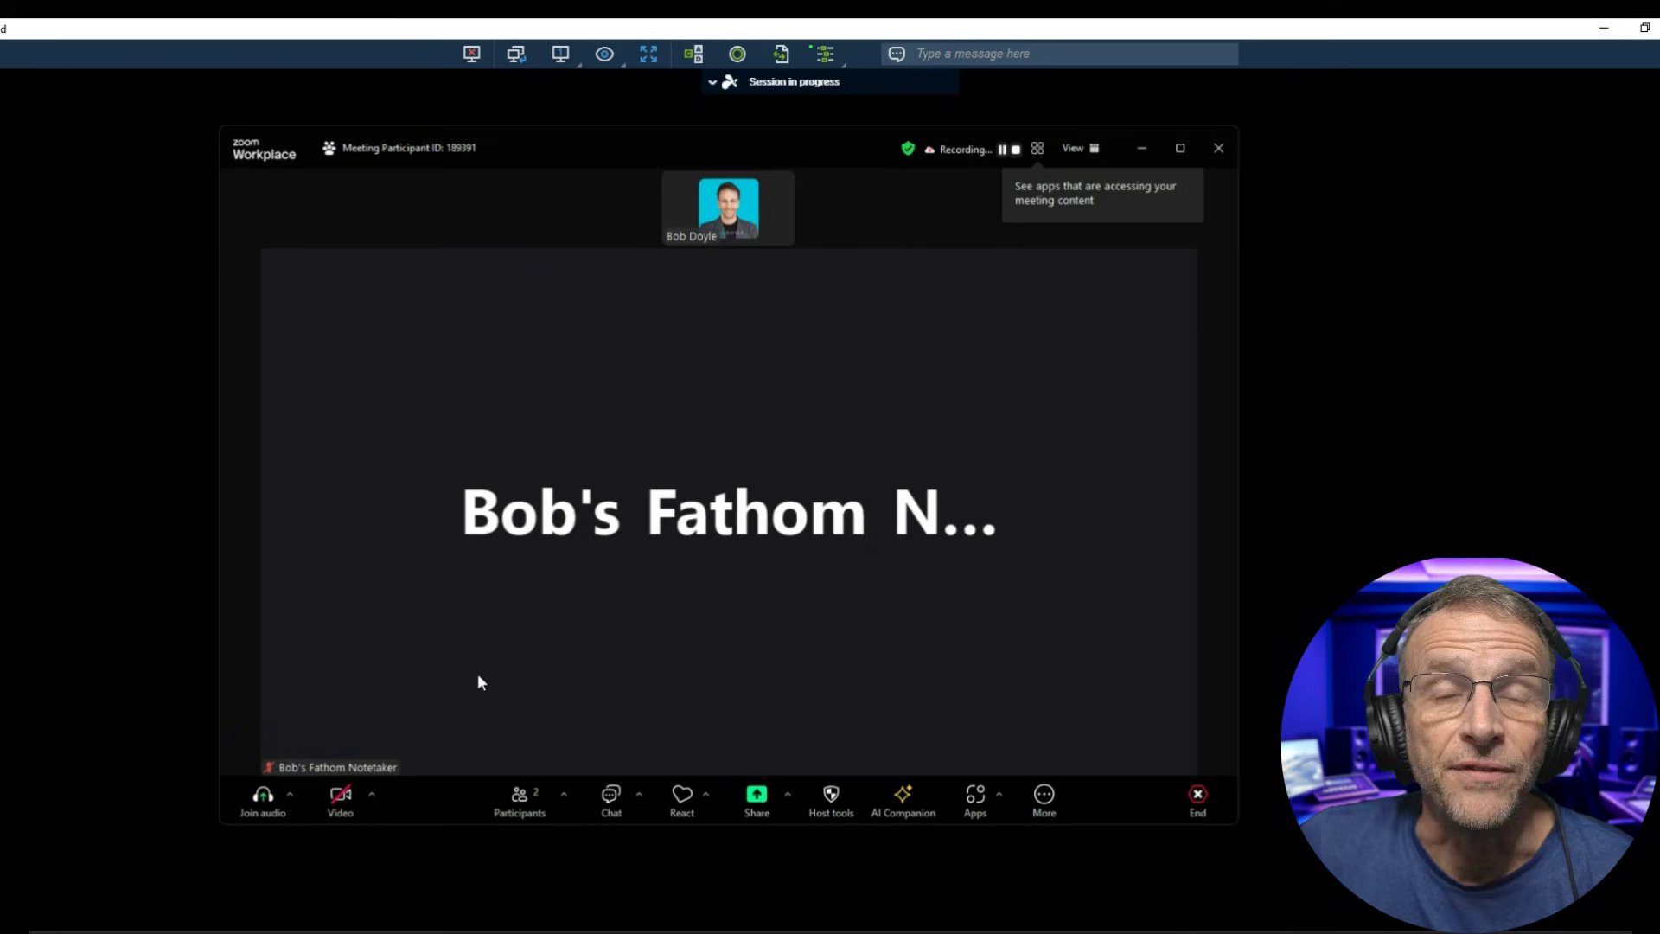
# In the Zoom meeting's audio settings, set the microphone to VoiceWave Microphone (EaseUS Virtual Device)
pyautogui.click(292, 794)
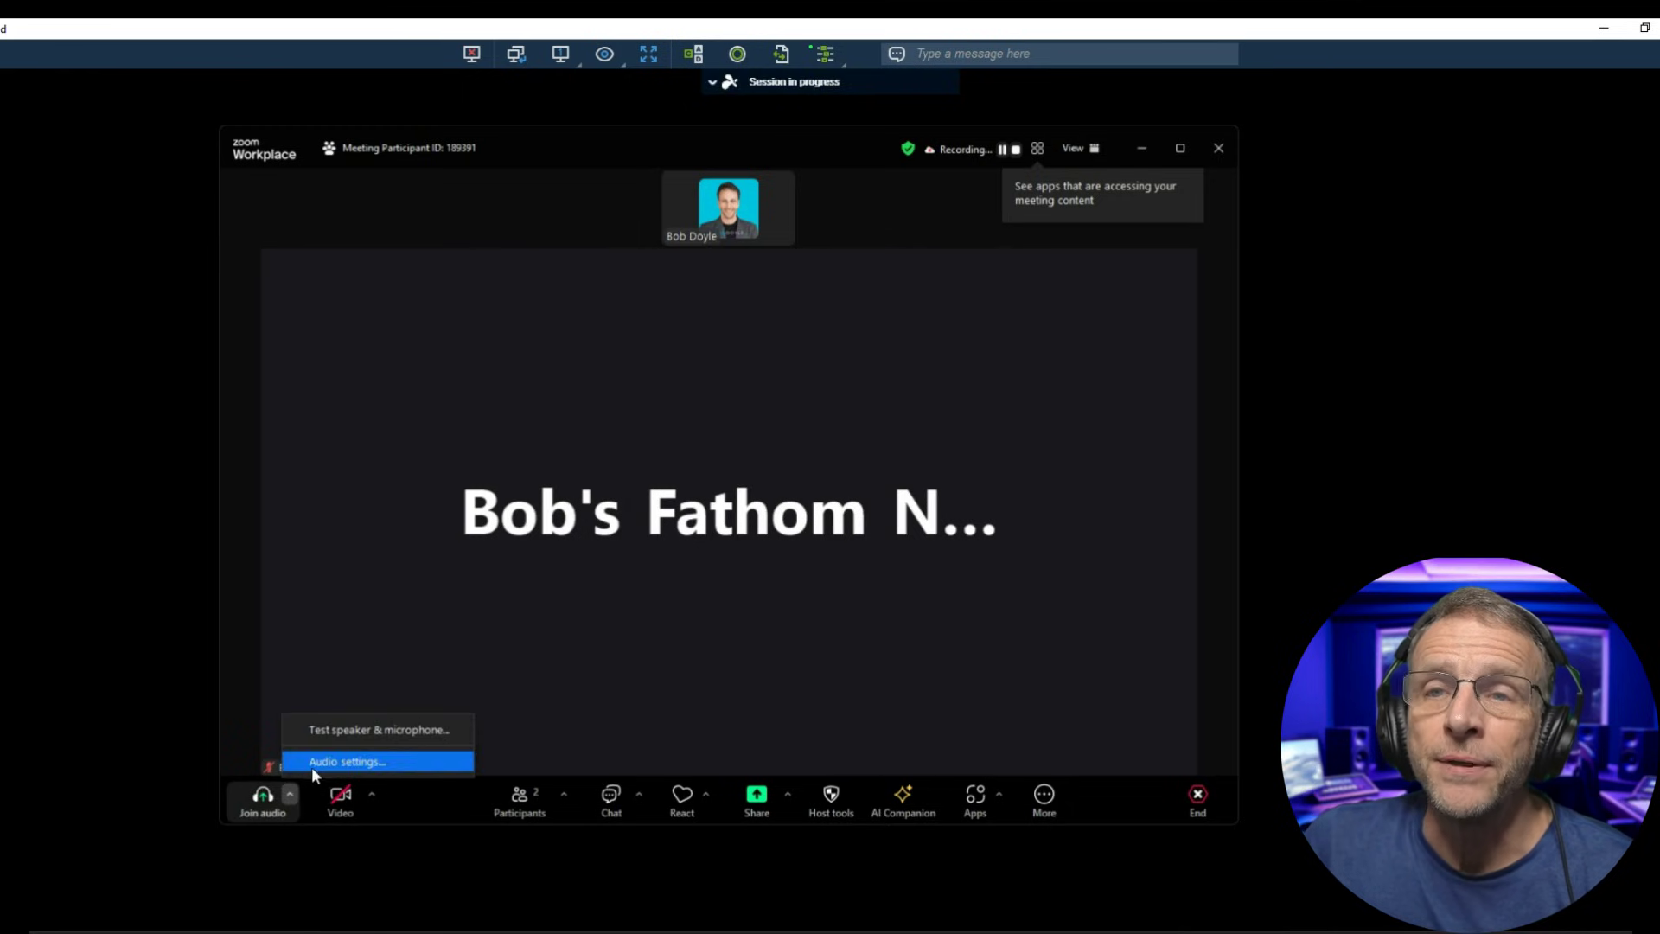
pyautogui.click(311, 766)
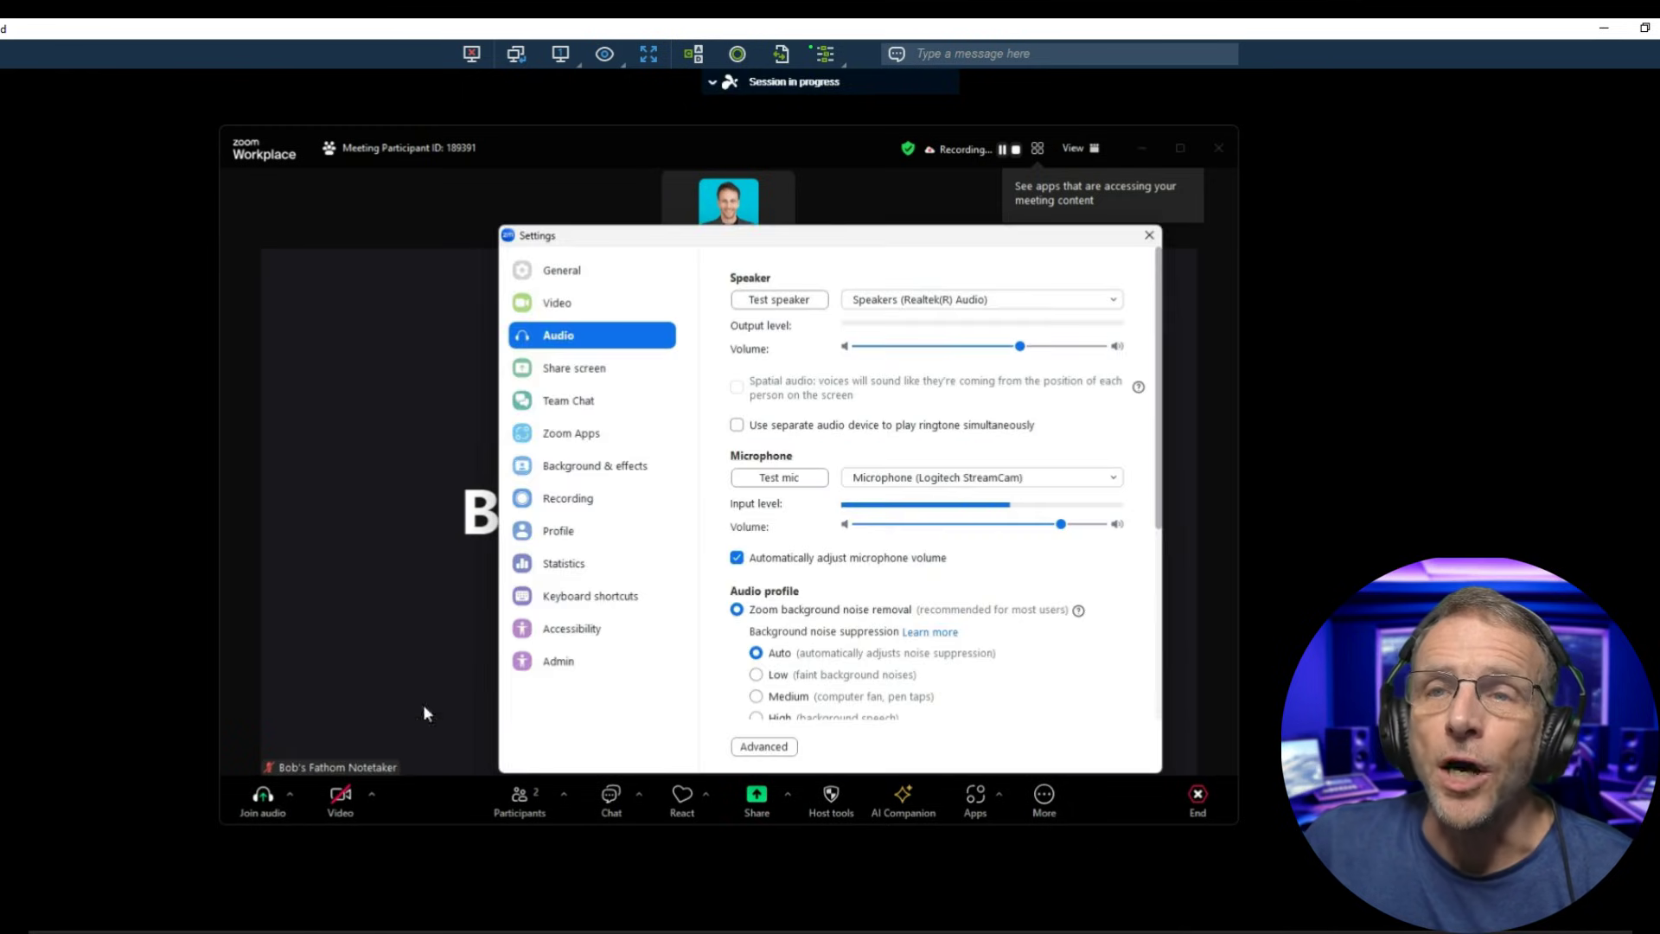
pyautogui.click(887, 476)
pyautogui.scroll(-1, 951, 582)
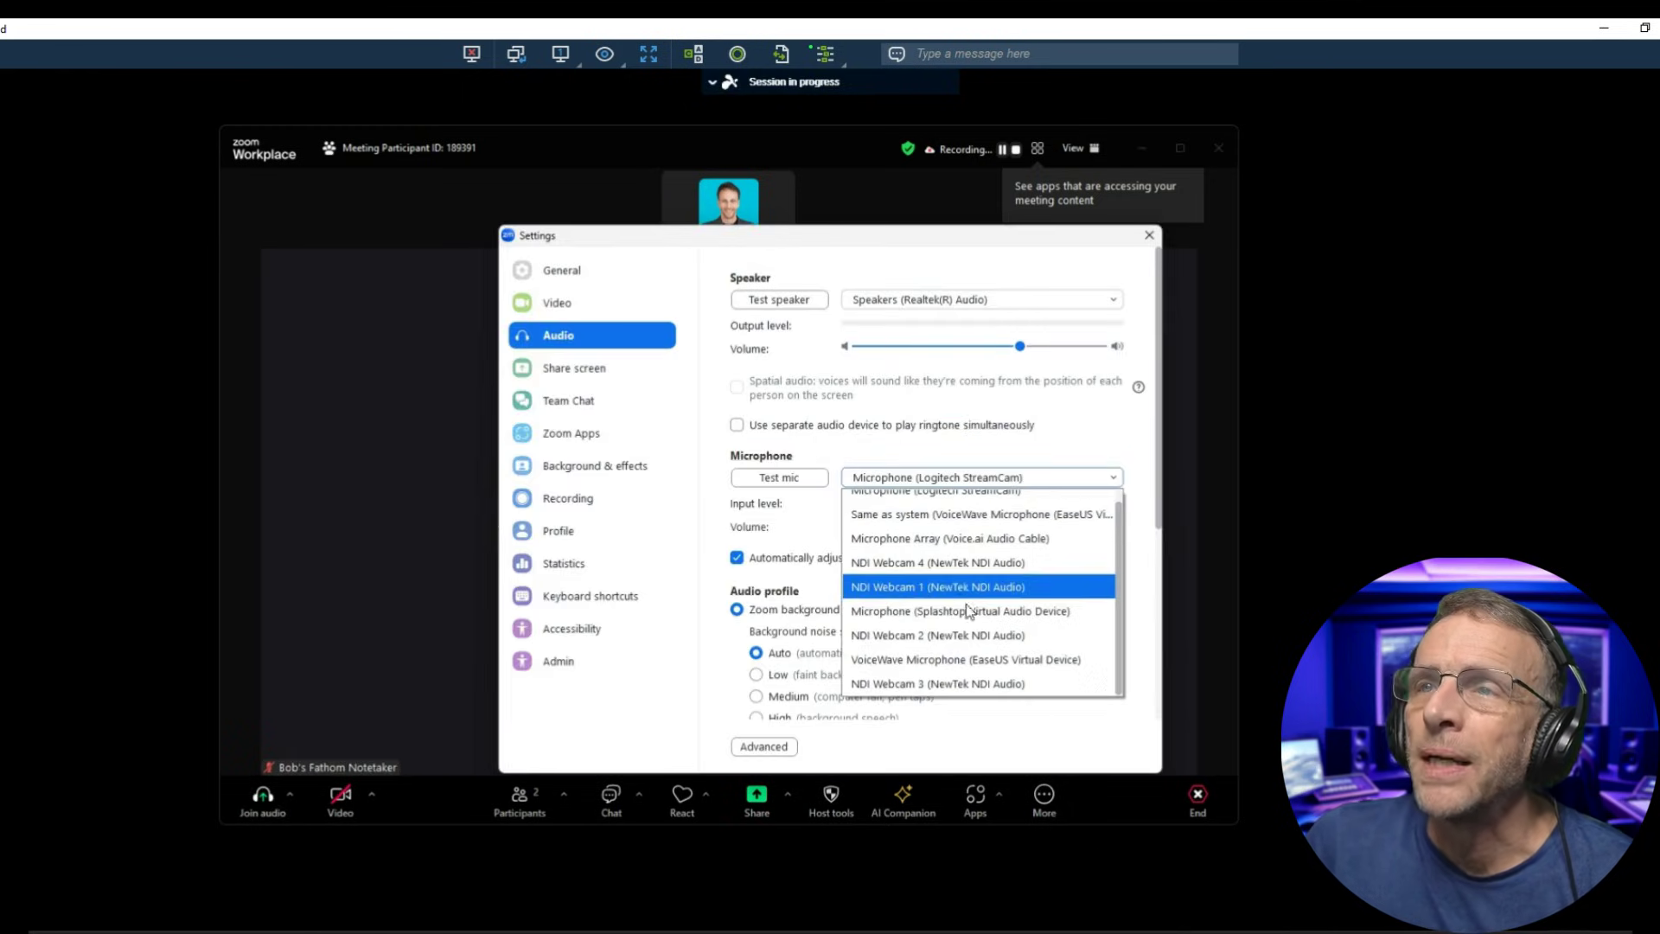
pyautogui.click(972, 661)
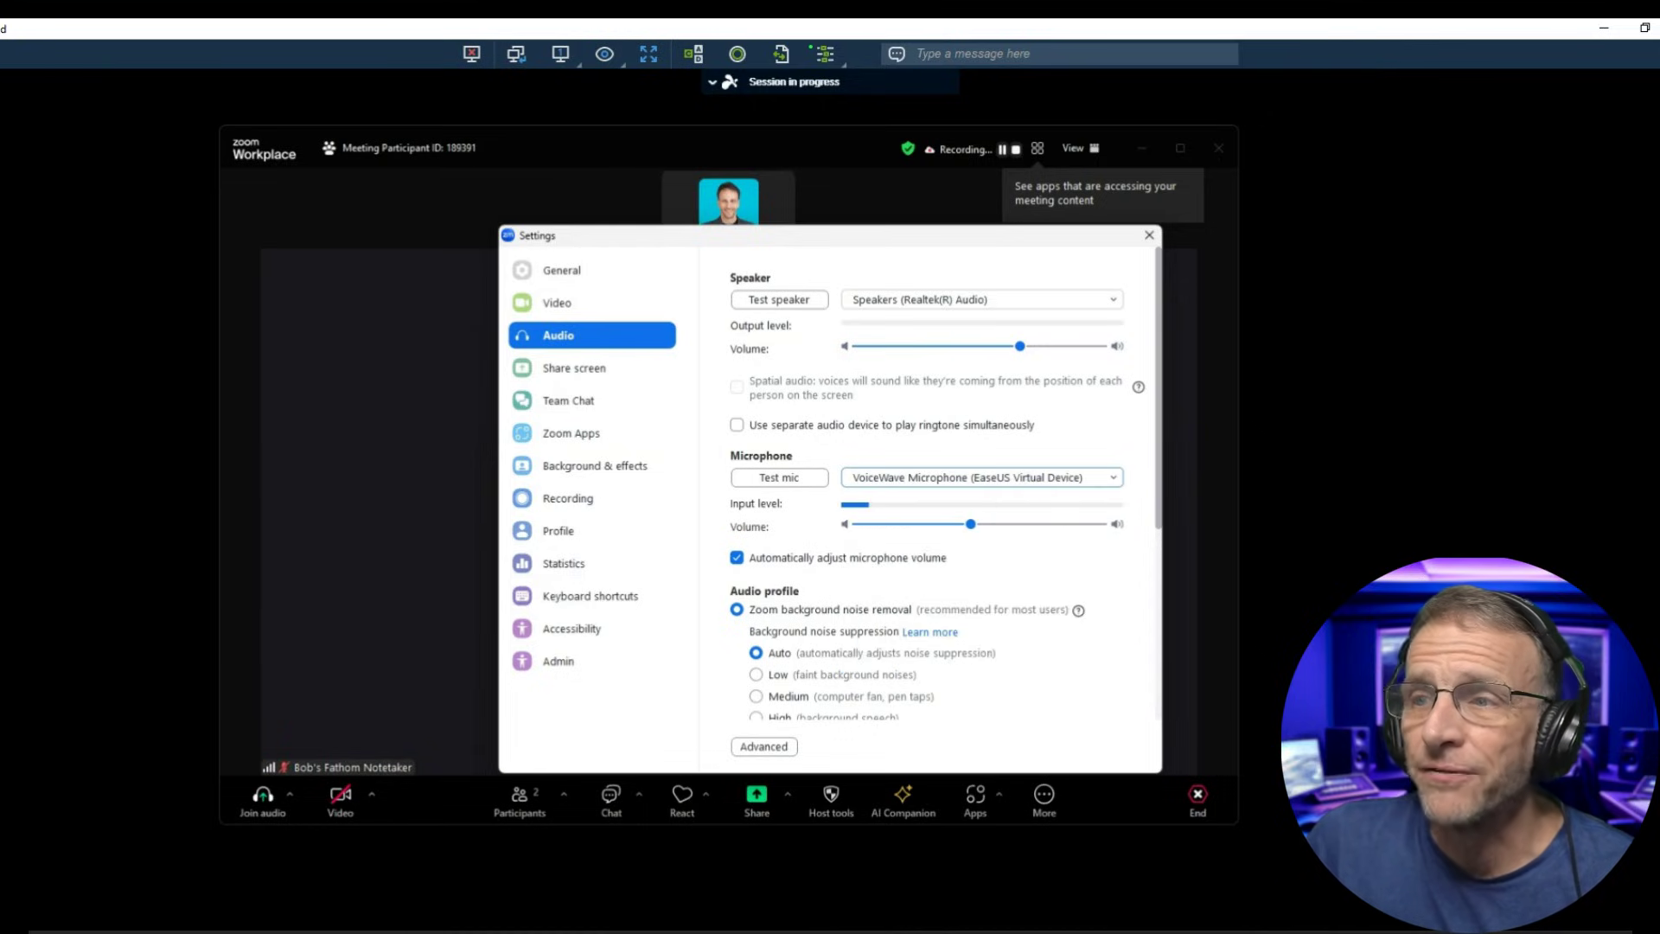
# Switch to Discord and set the input device in the voice and video settings to VoiceWave Microphone (EaseUS Virtual Device)
pyautogui.click(1203, 856)
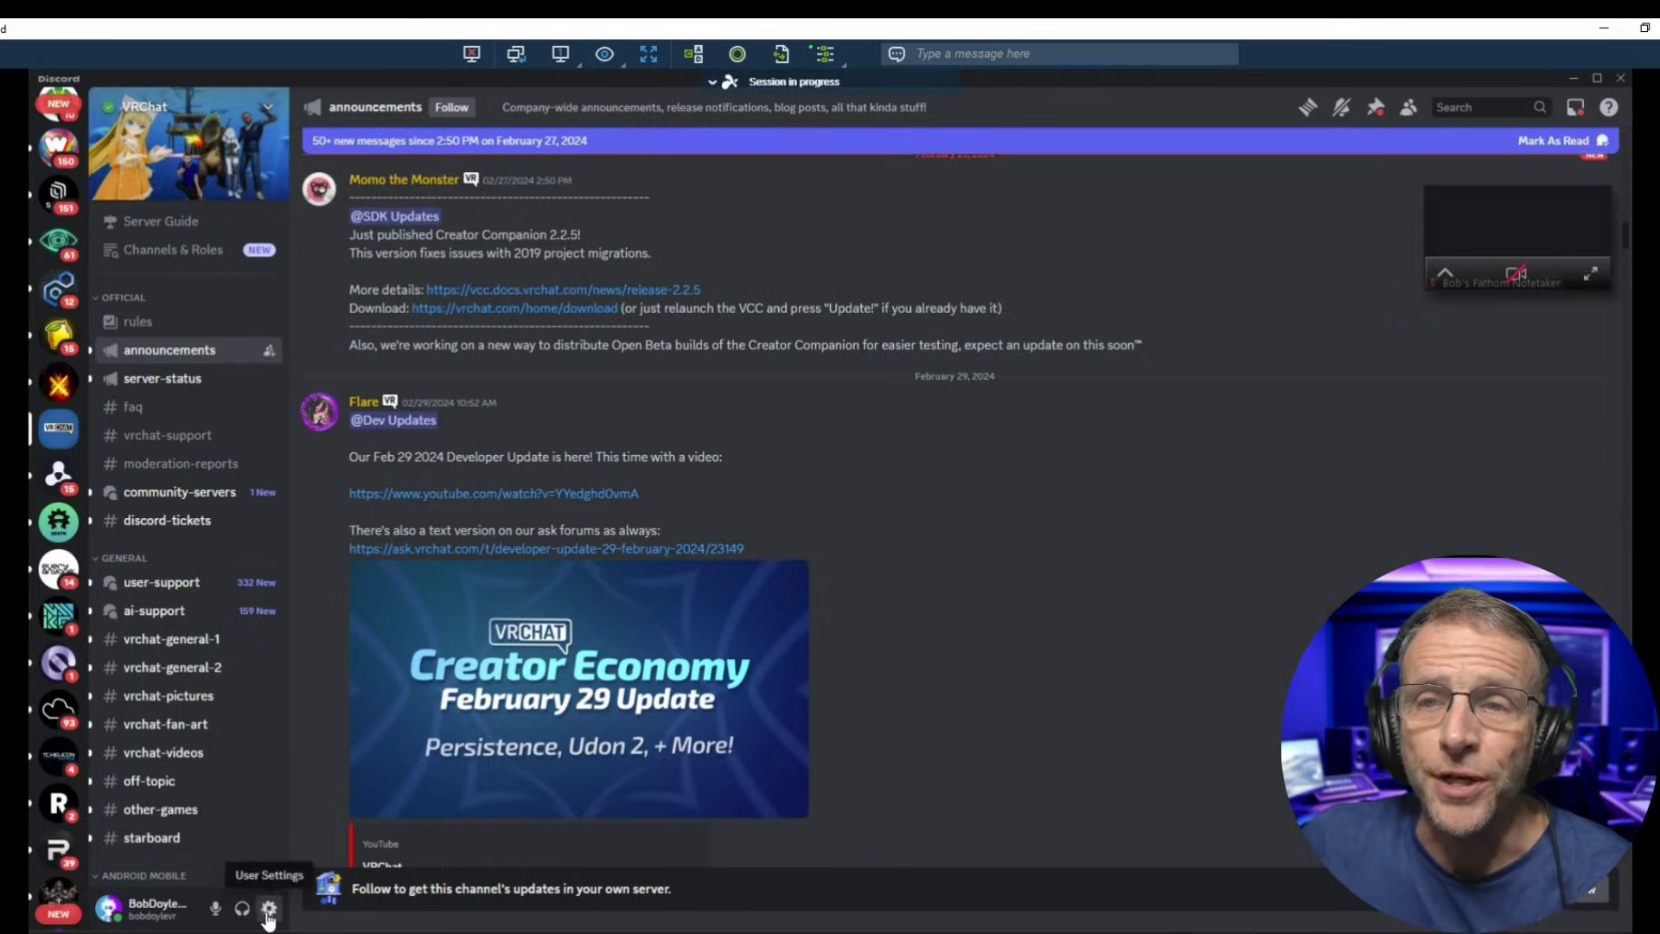
pyautogui.click(269, 908)
pyautogui.scroll(-5, 288, 772)
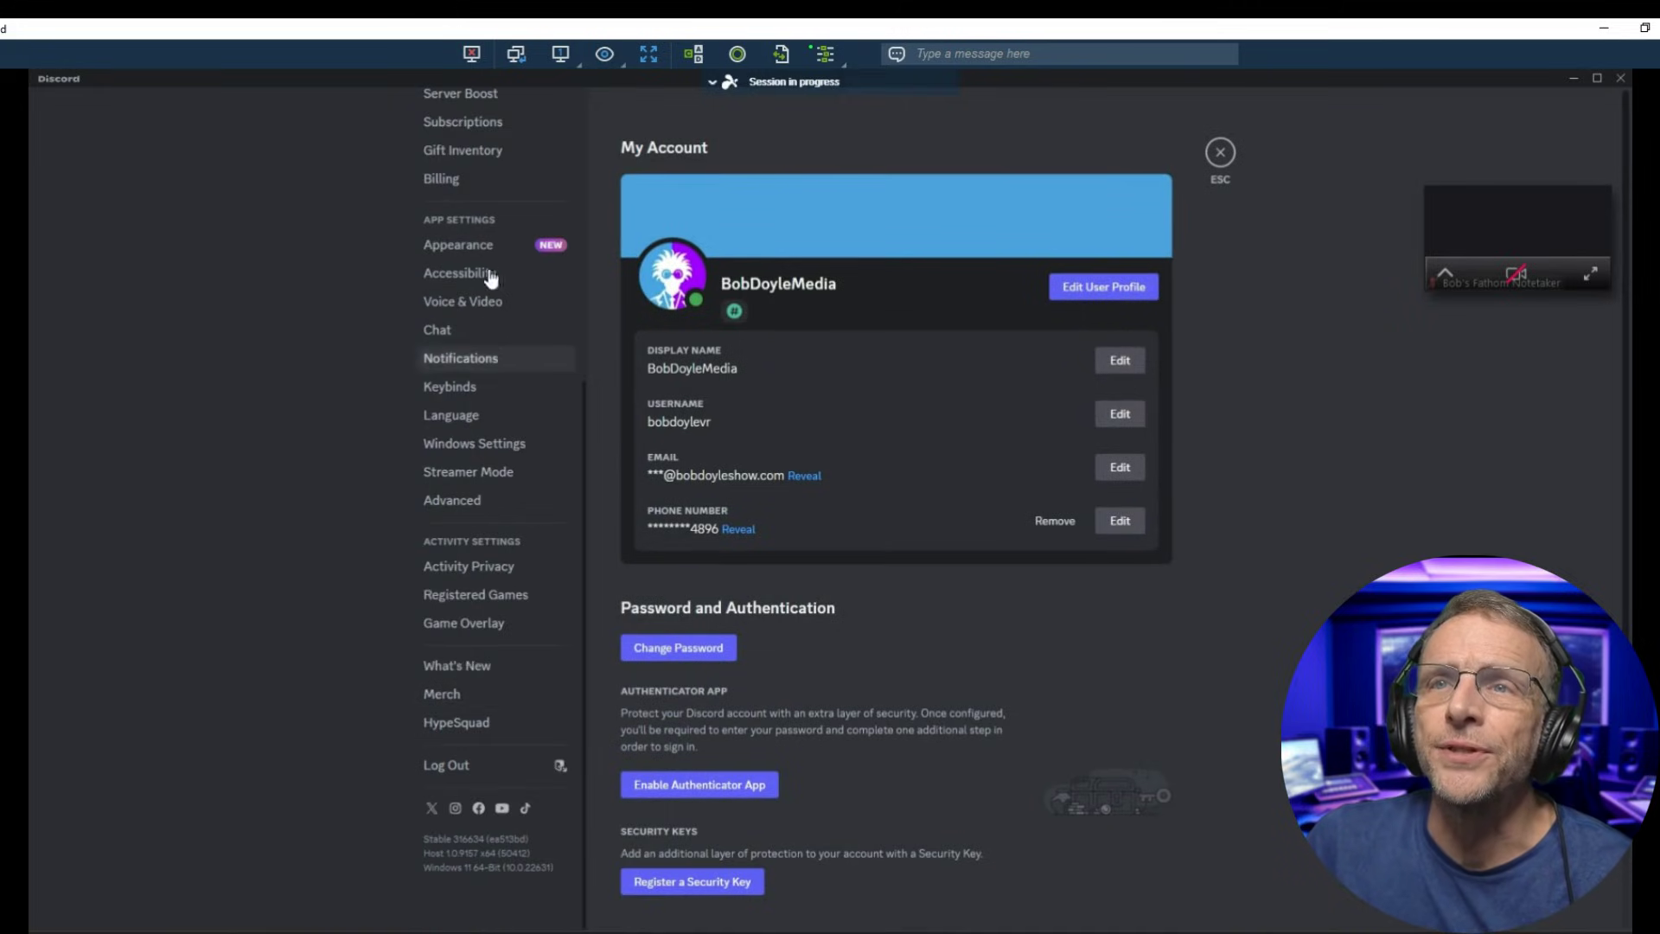
pyautogui.click(484, 303)
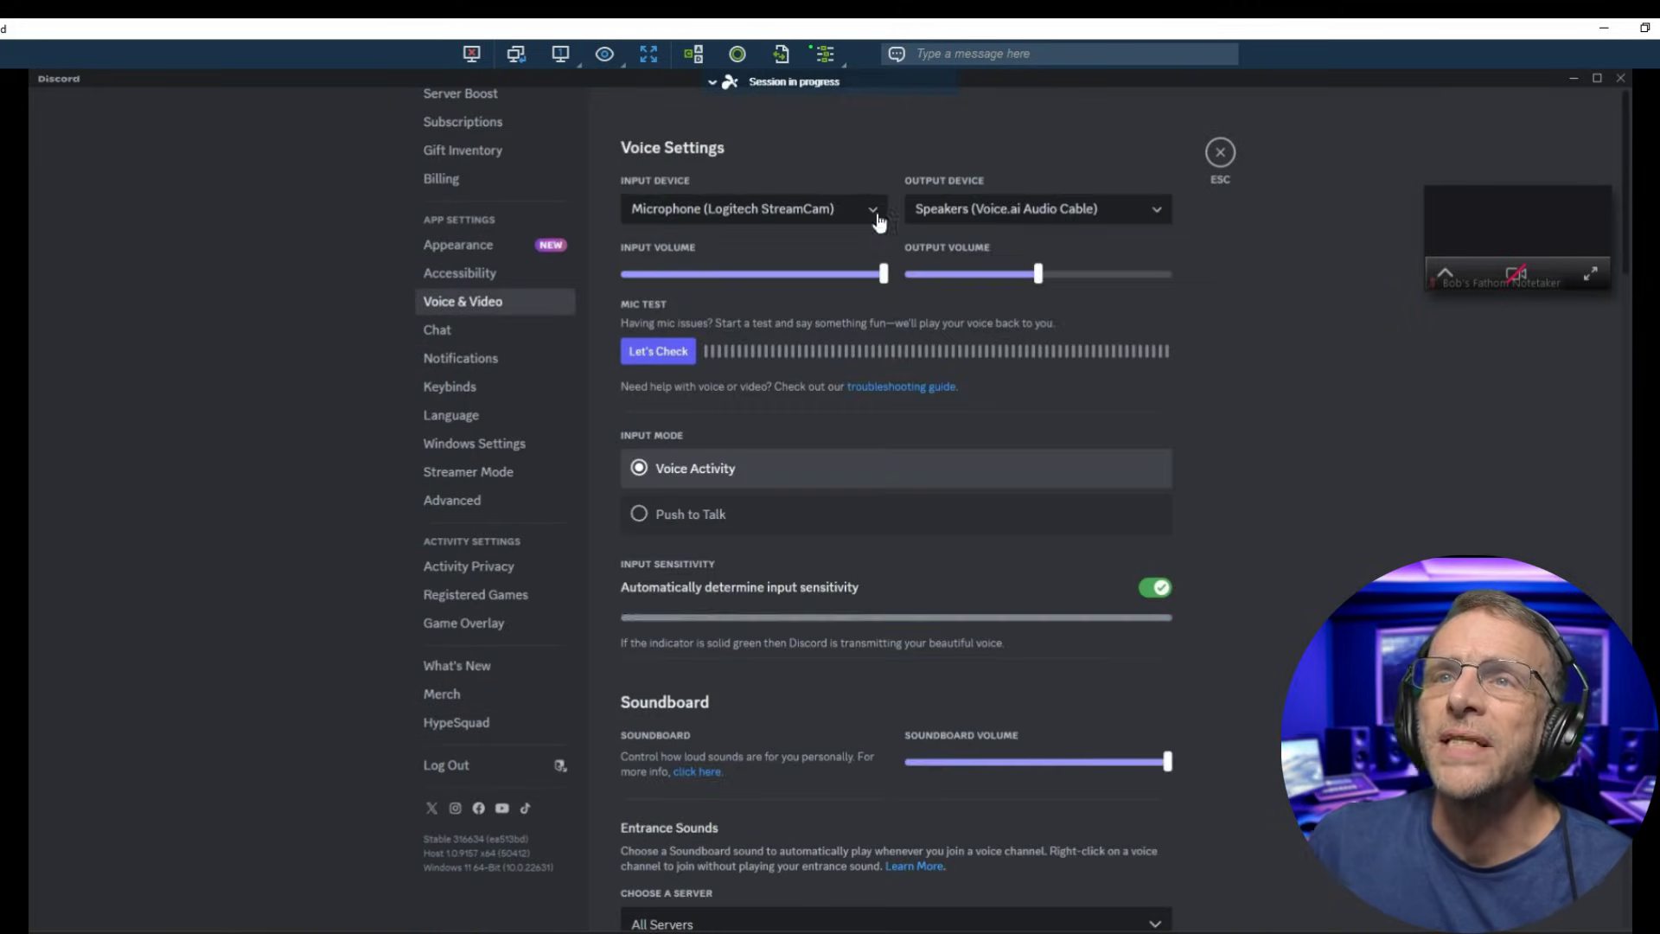
pyautogui.click(768, 214)
pyautogui.scroll(-2, 774, 389)
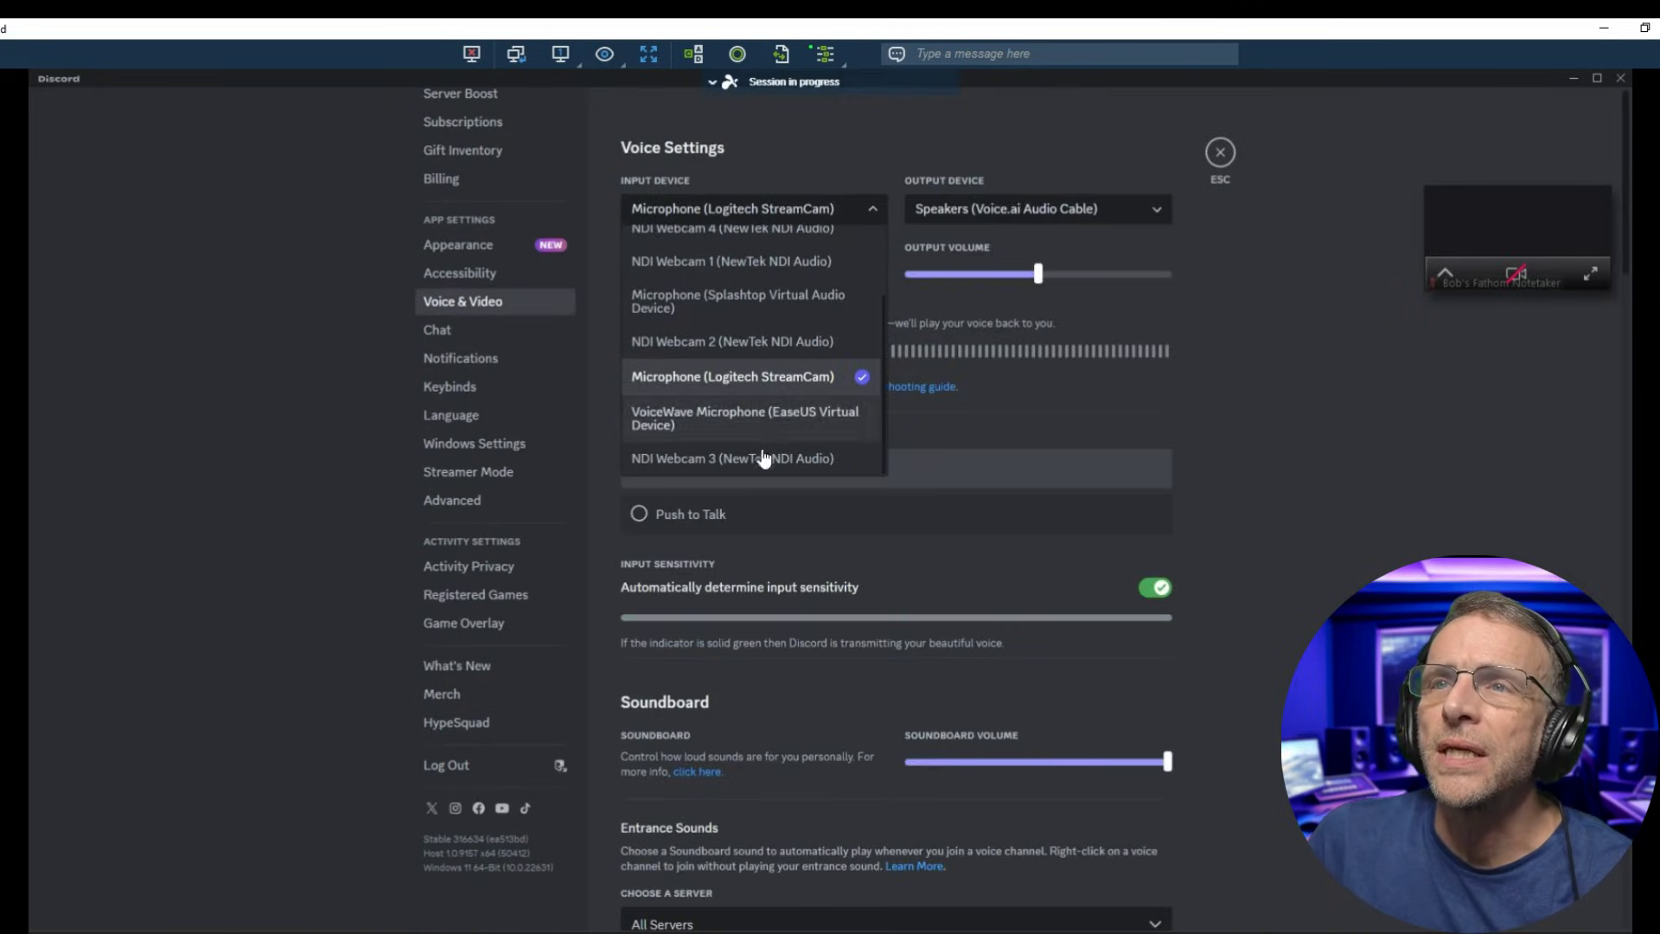
pyautogui.click(739, 413)
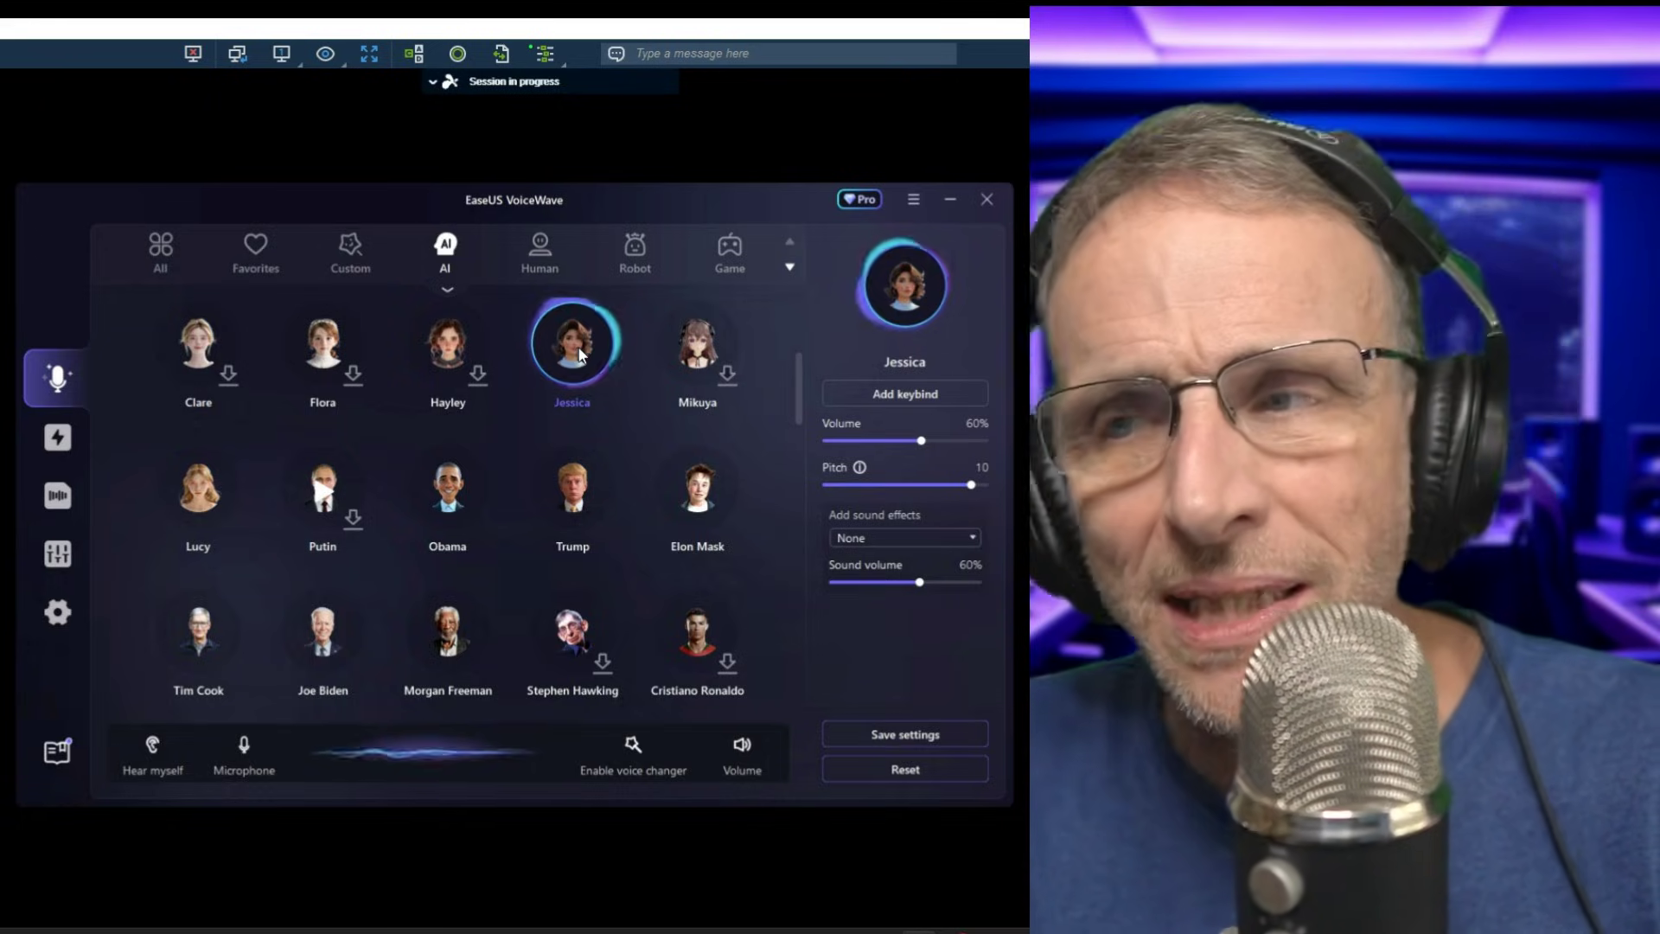
# Back in EaseUS VoiceWave, try the Obama AI voice and switch to the Trump voice
pyautogui.moveTo(571, 361)
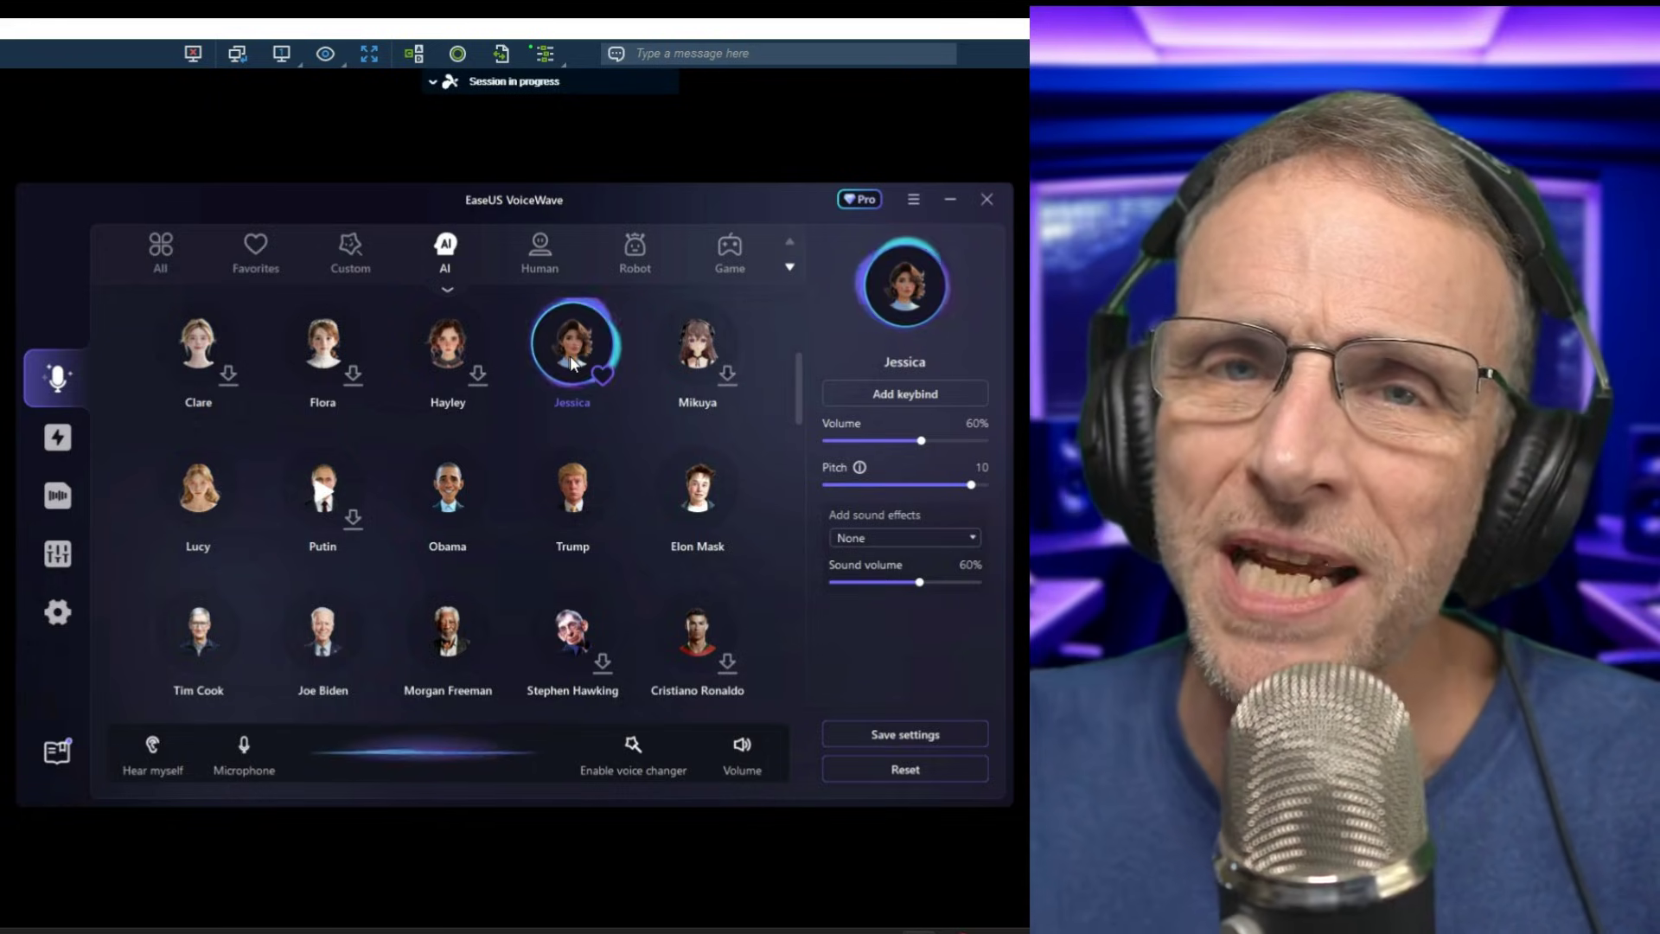
pyautogui.click(449, 489)
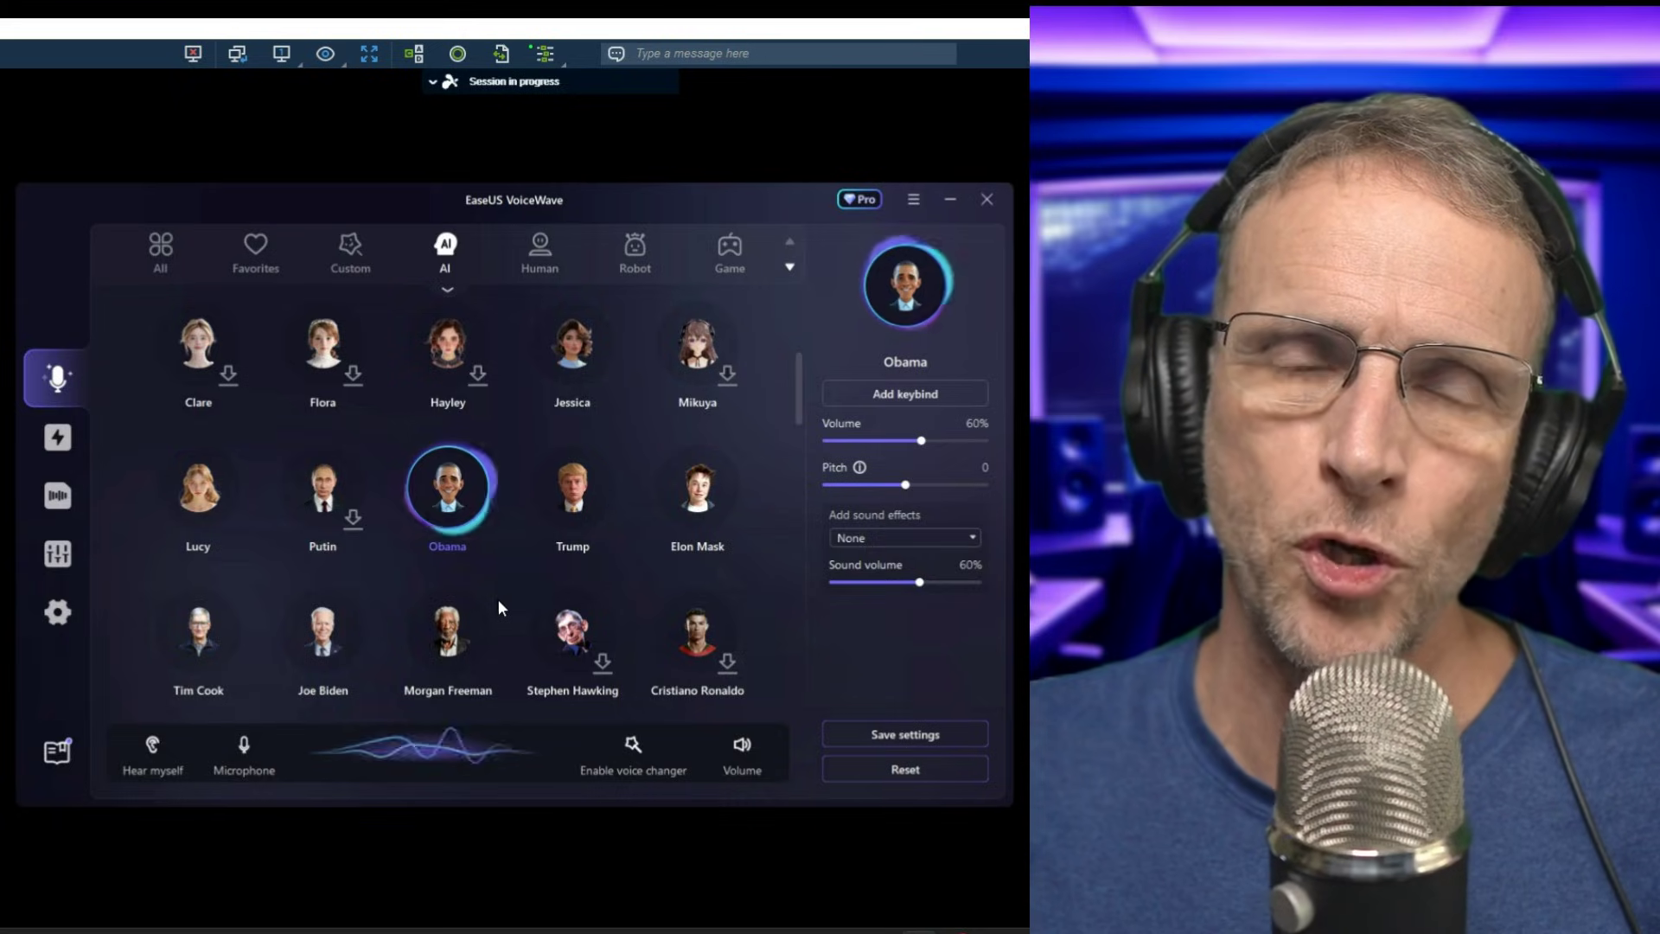
pyautogui.scroll(1, 498, 599)
pyautogui.click(572, 627)
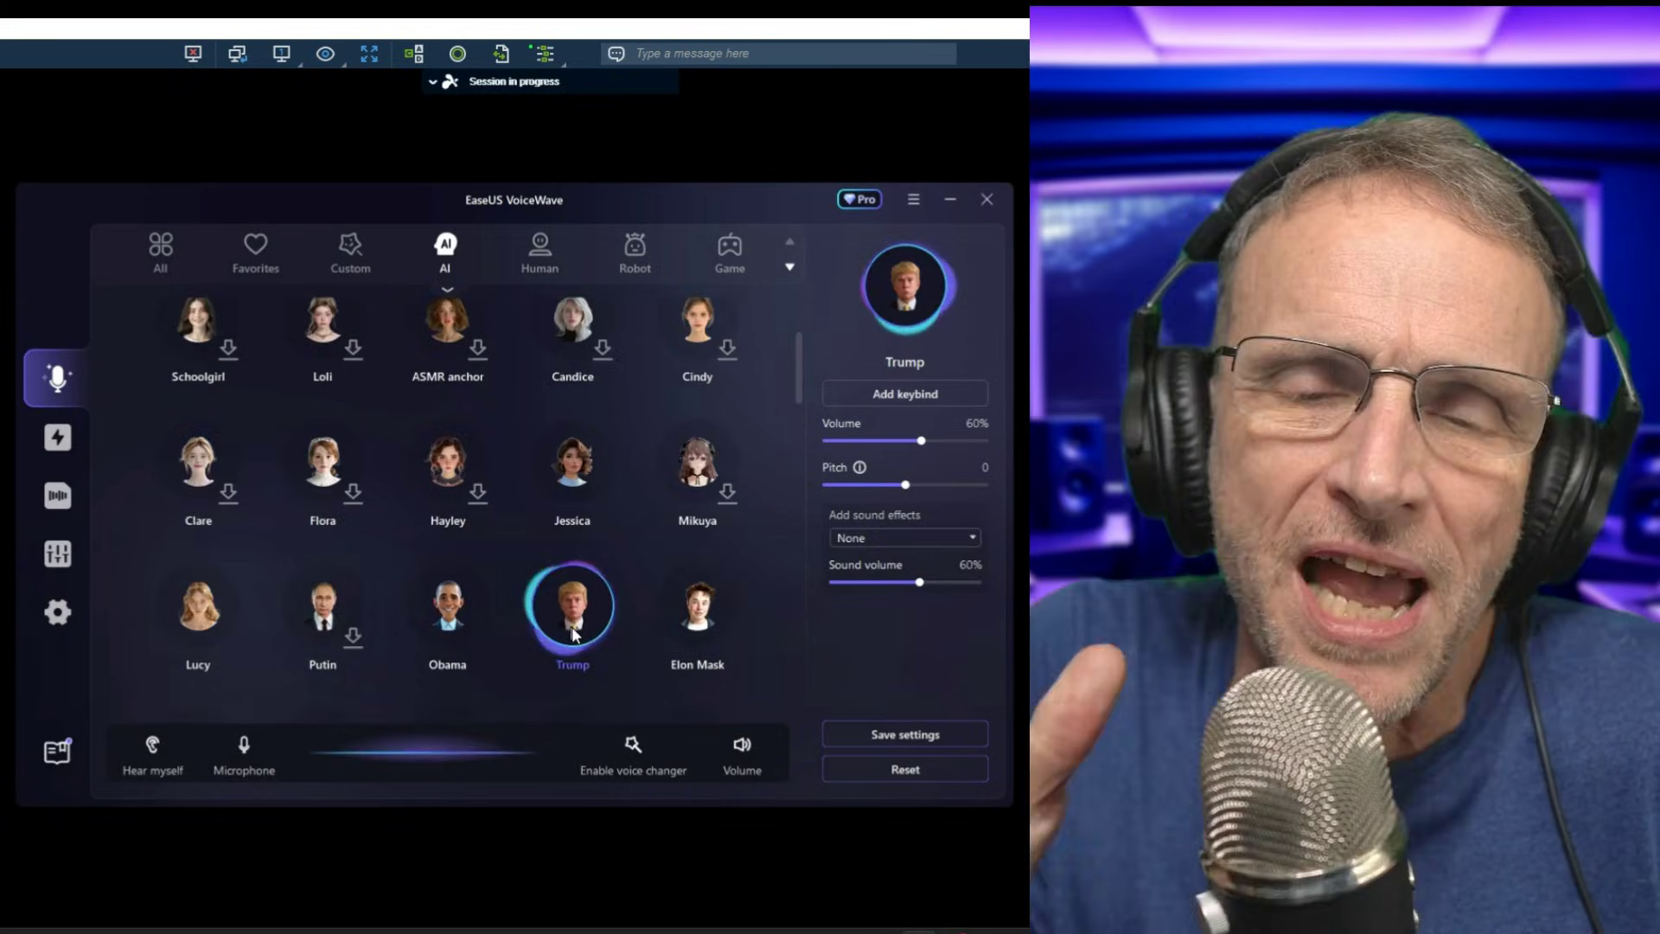